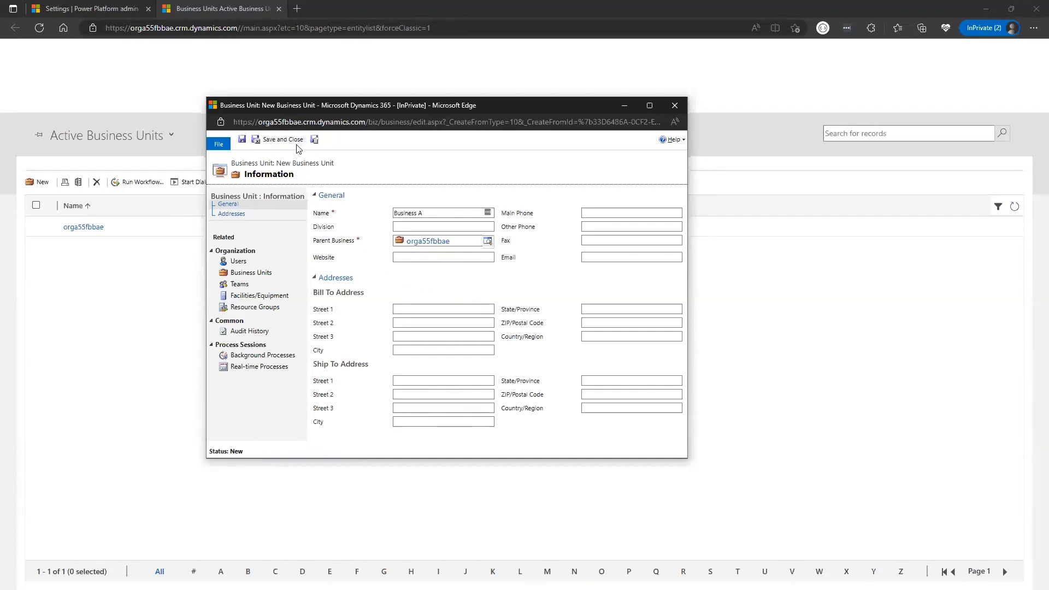
Step: Save the Business A unit and create a second business unit named Business B under the same parent
click(282, 140)
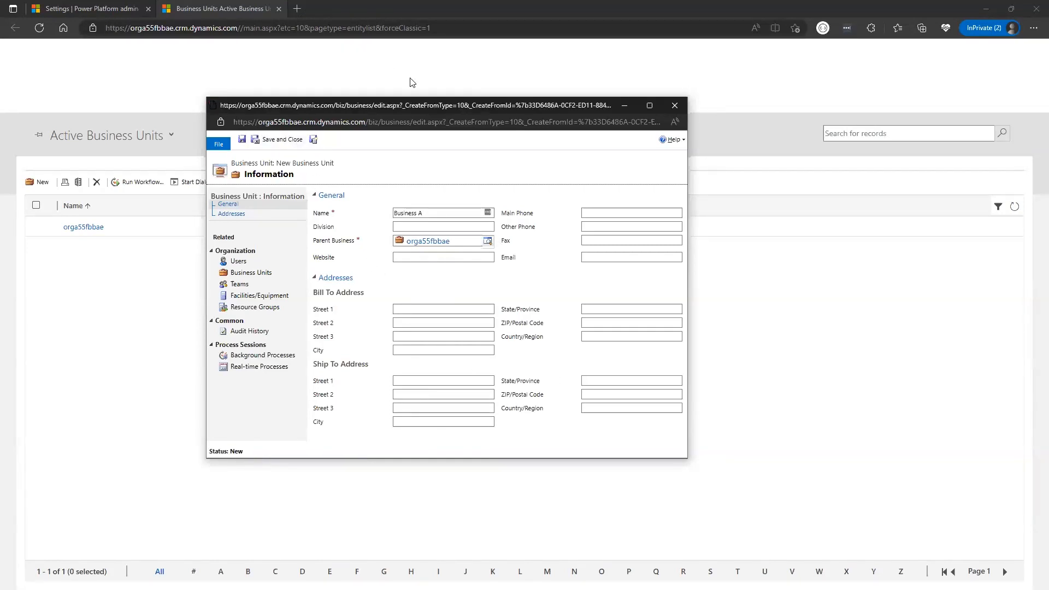
click(42, 182)
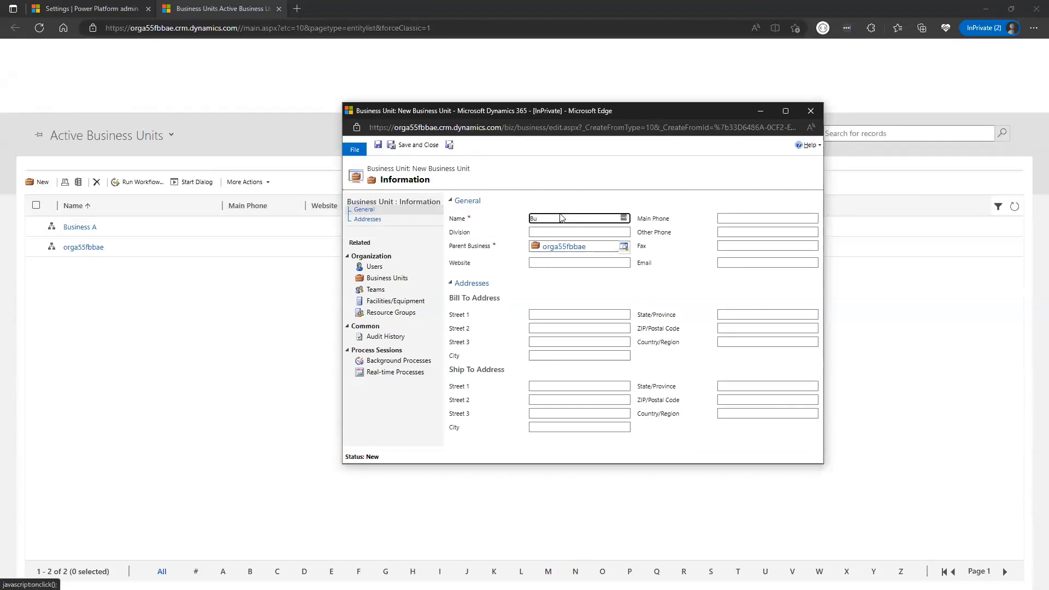
text(Business B)
click(417, 146)
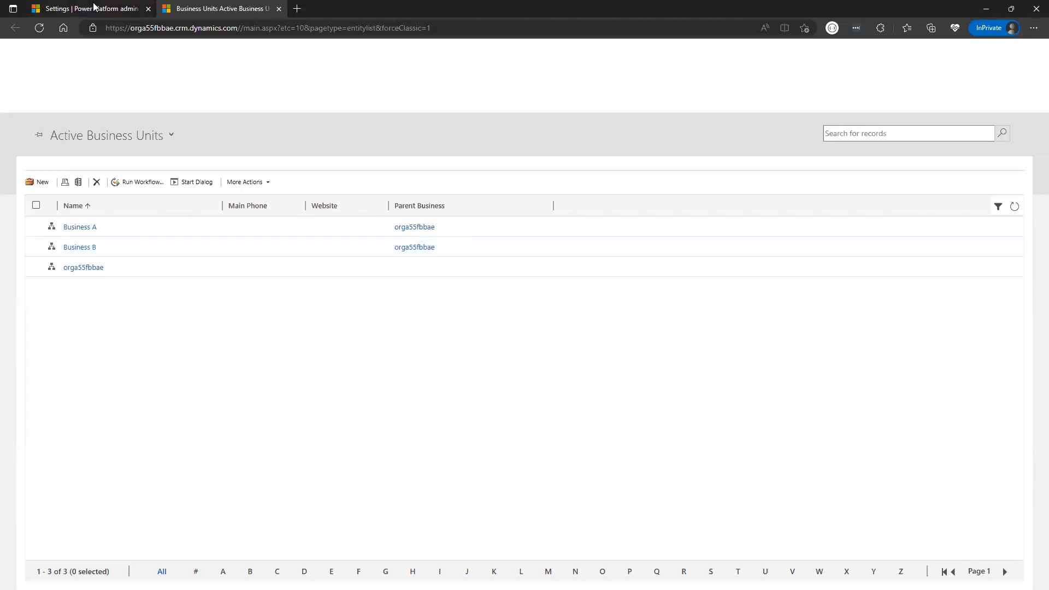
Step: Return to the Power Platform admin center settings and open the environment's list of users
click(119, 16)
click(221, 4)
key(ctrl+Tab)
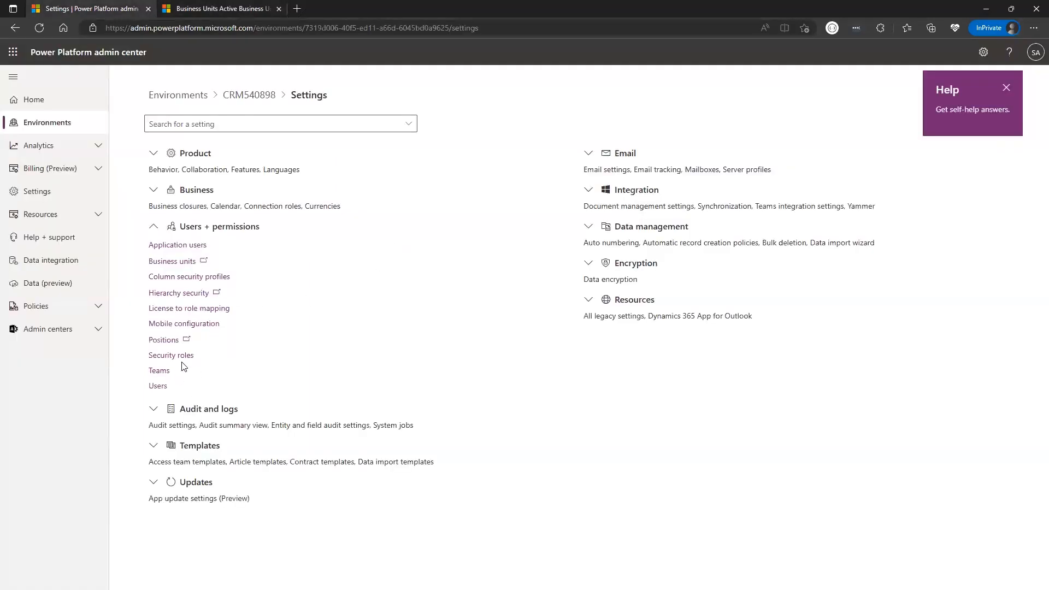
click(158, 386)
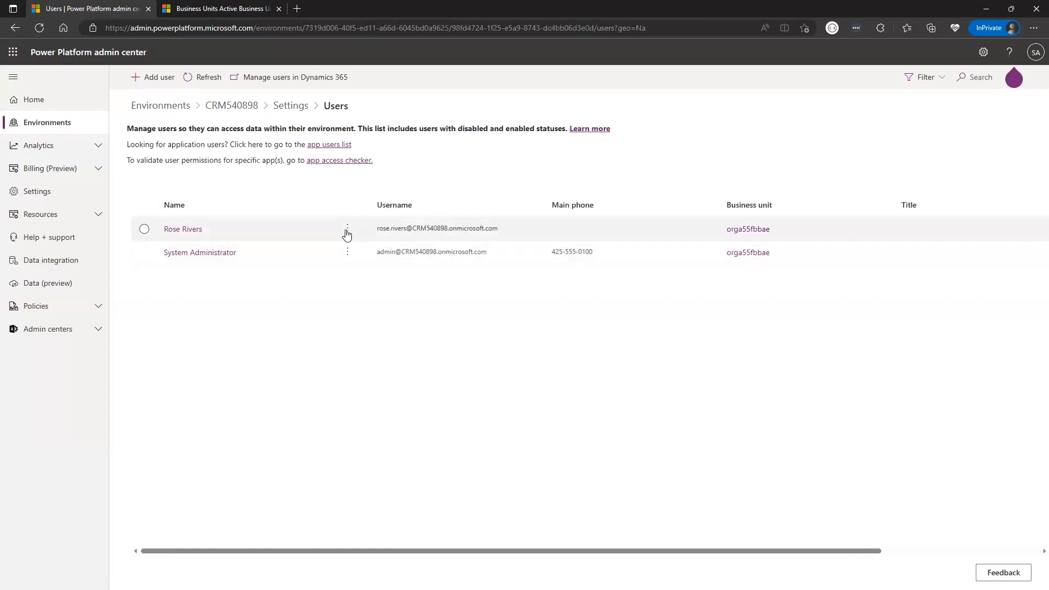
Step: Change the business unit of the first user in the list to Business A
click(347, 229)
click(452, 415)
click(348, 231)
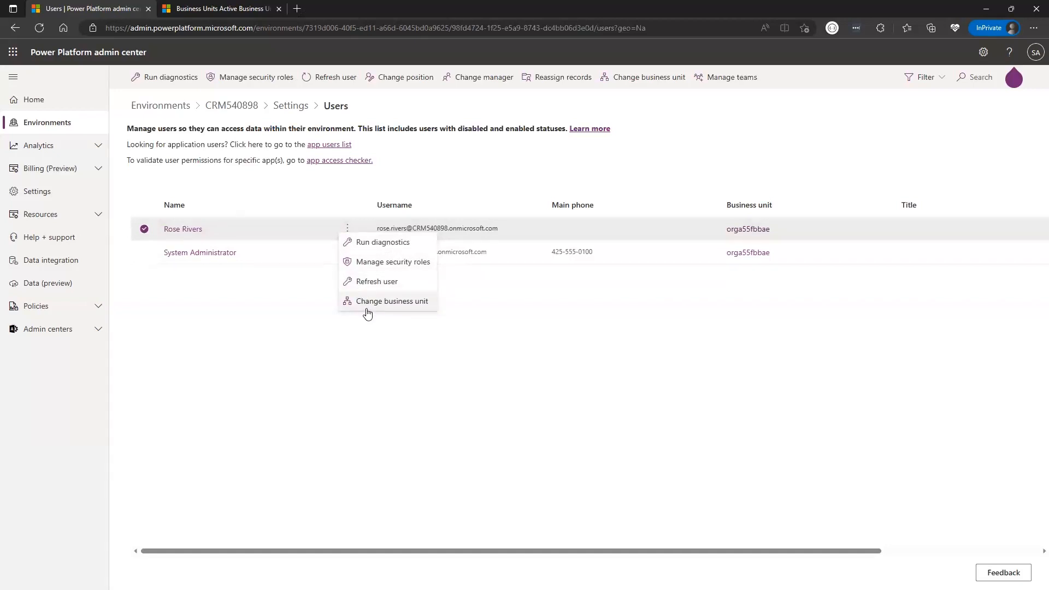
click(364, 307)
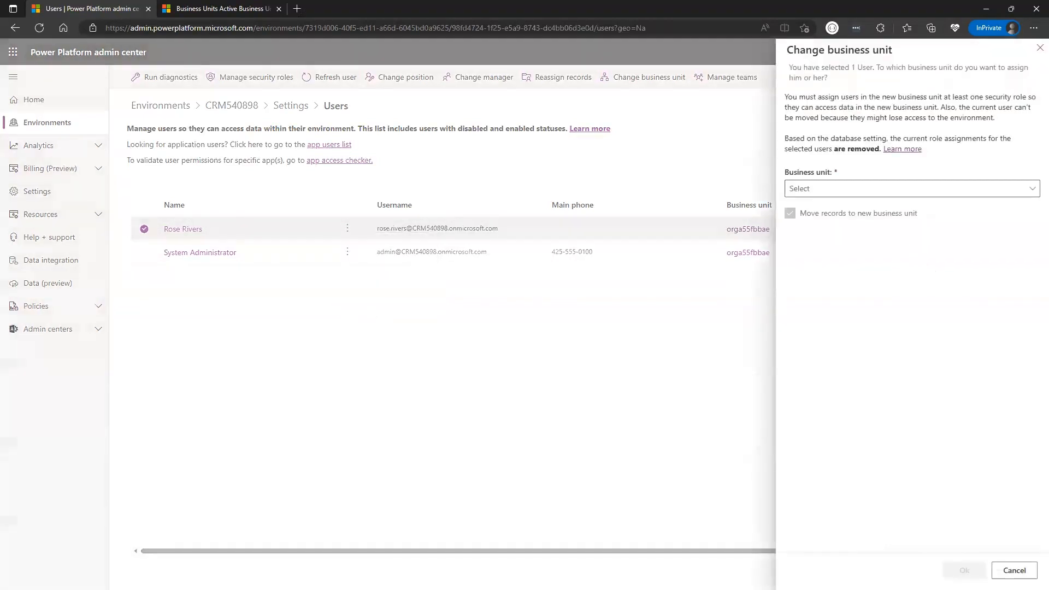
click(1013, 193)
click(866, 206)
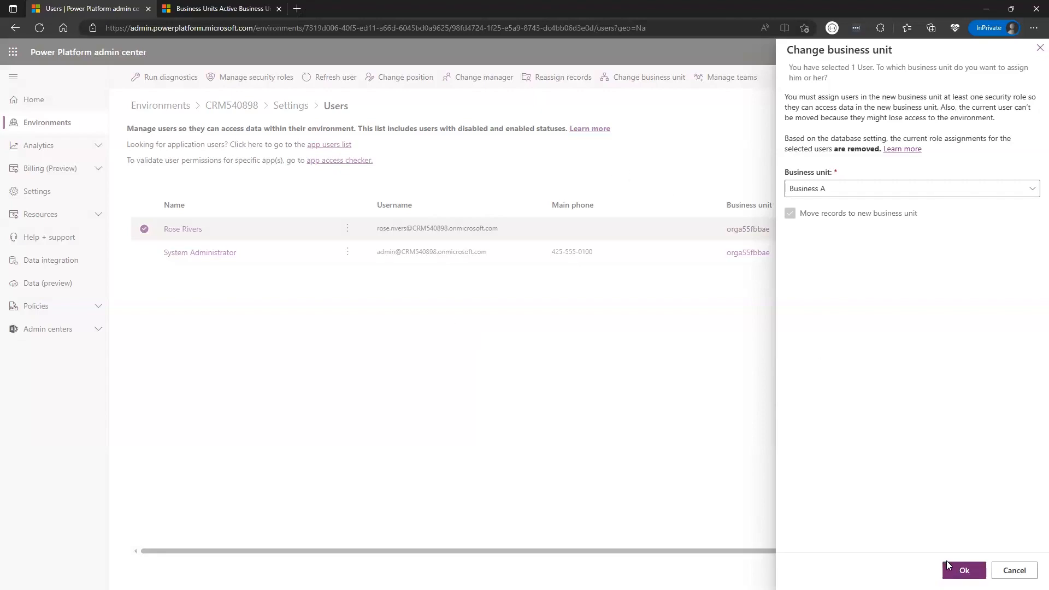
click(964, 570)
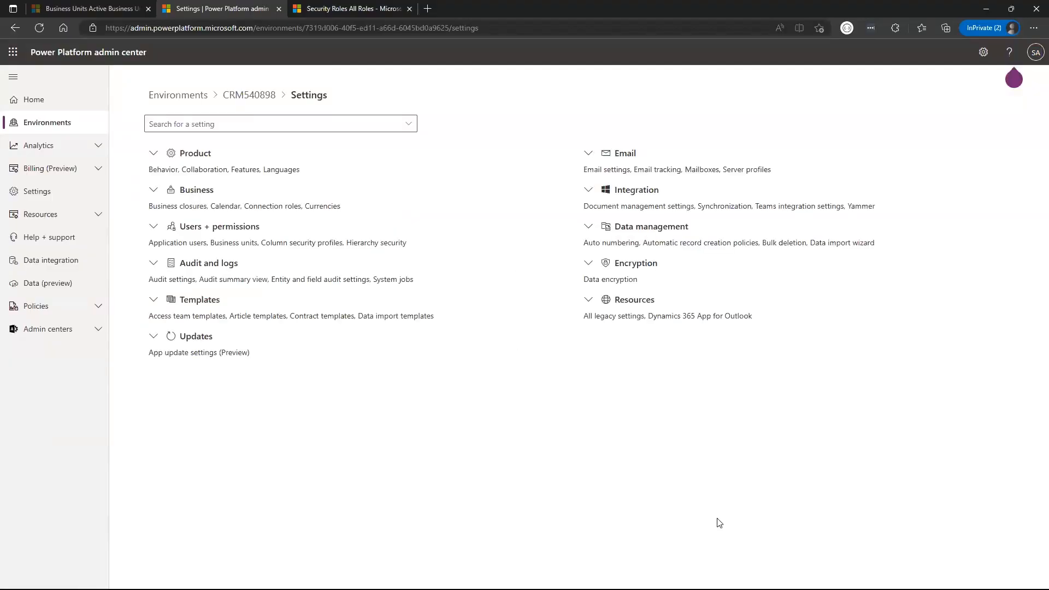
Step: Open the Salesperson role from the security roles in the environment's users and permissions settings
click(154, 229)
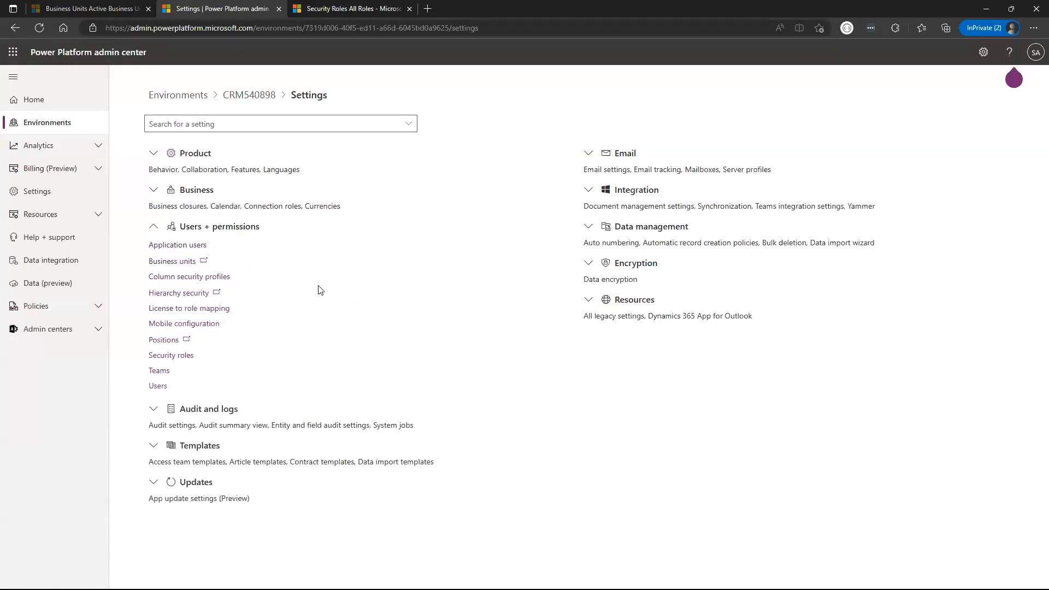
click(171, 355)
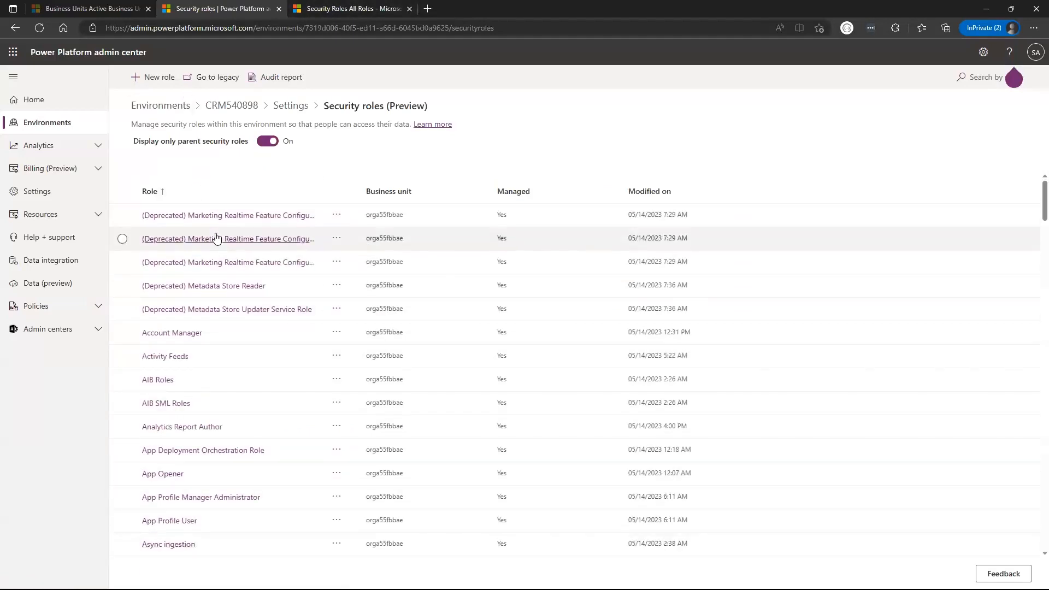
scroll(227, 463, down, 4)
scroll(227, 466, down, 2)
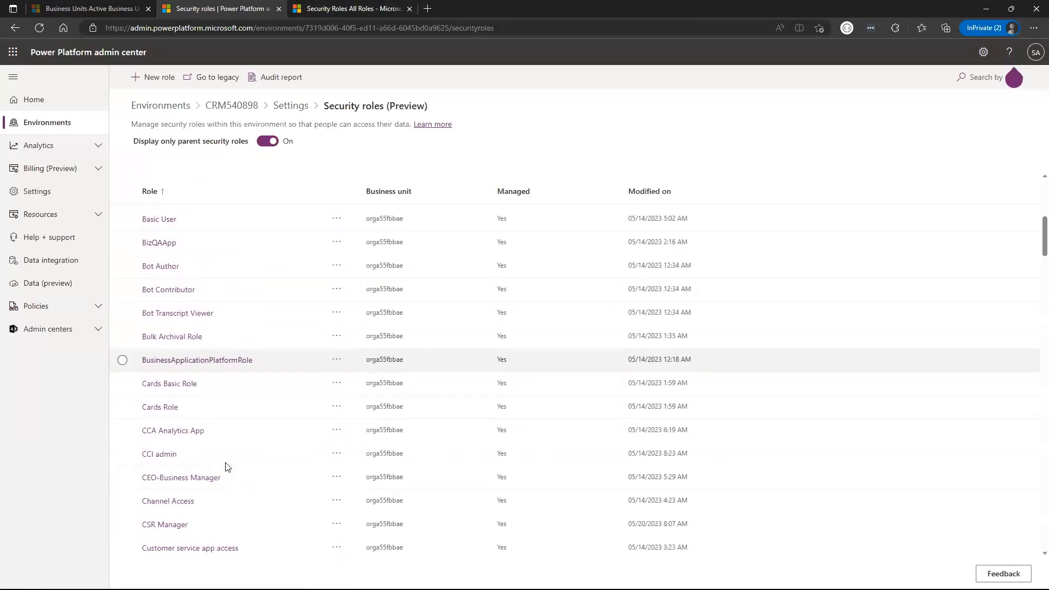
scroll(302, 410, up, 2)
scroll(299, 416, up, 2)
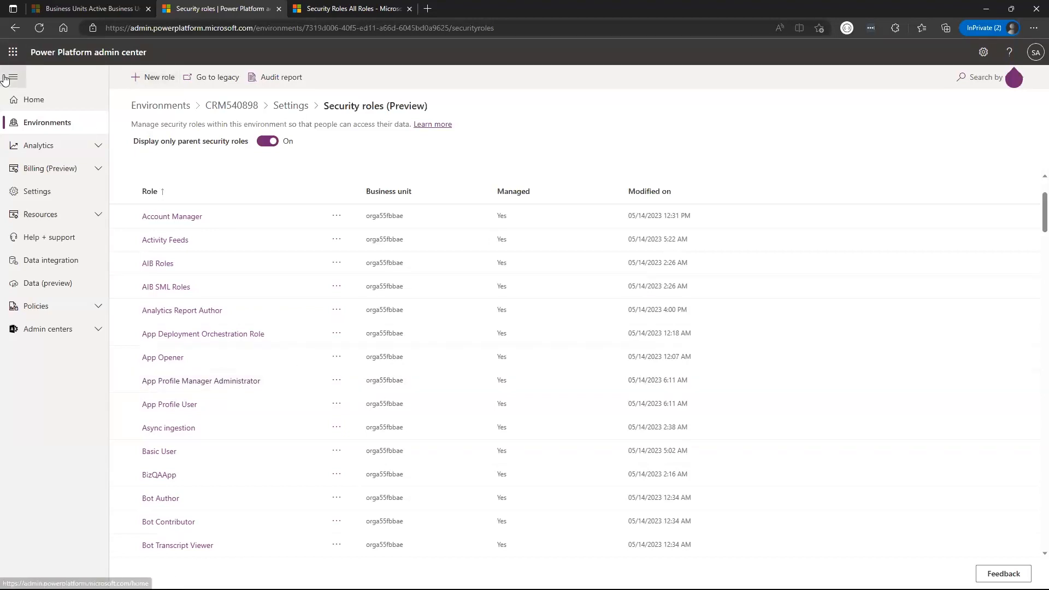
scroll(284, 415, down, 20)
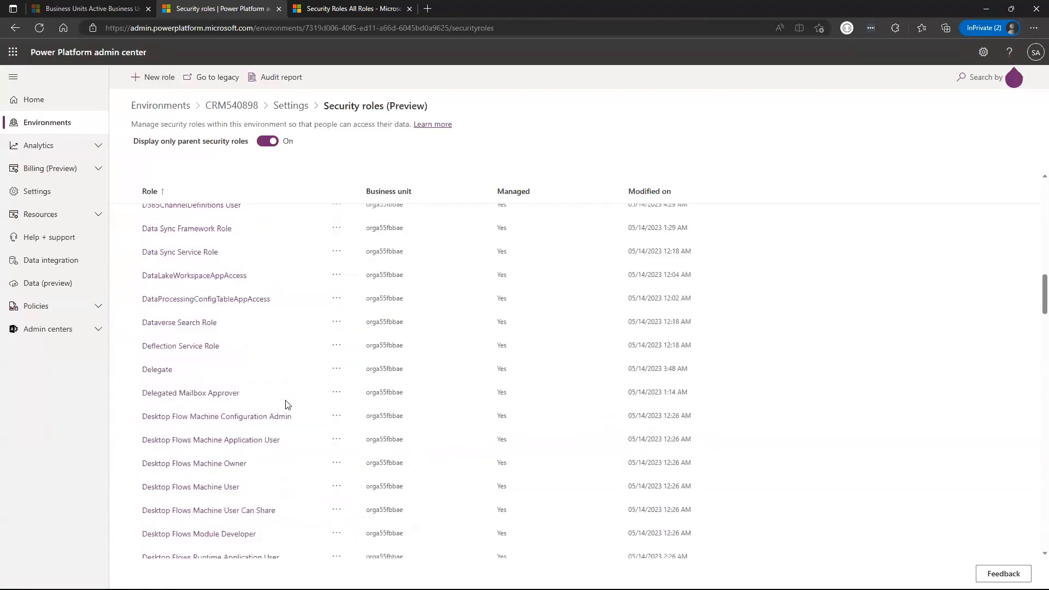
scroll(208, 508, down, 20)
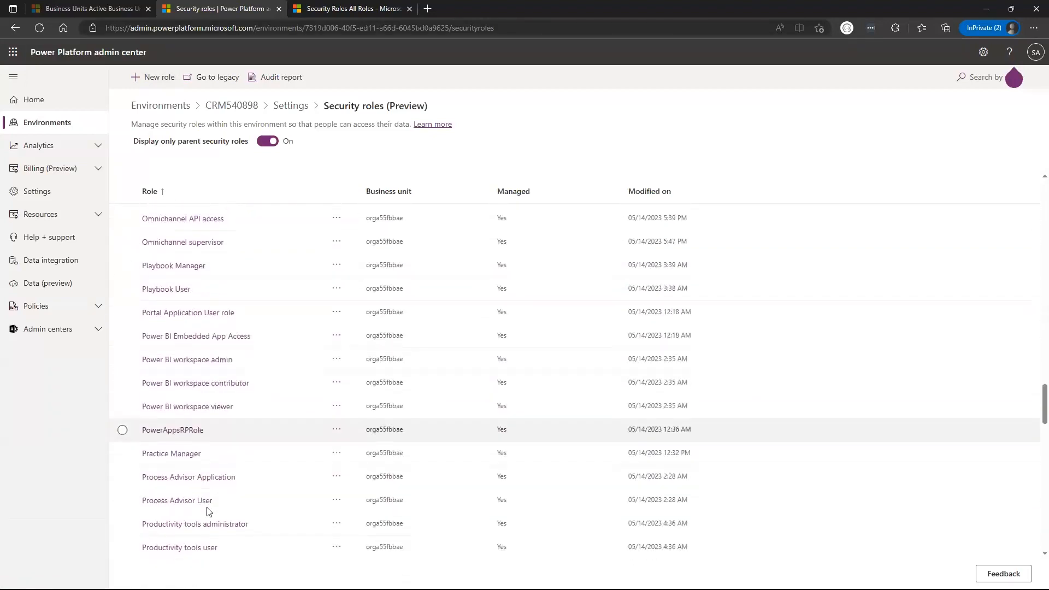
scroll(208, 511, down, 2)
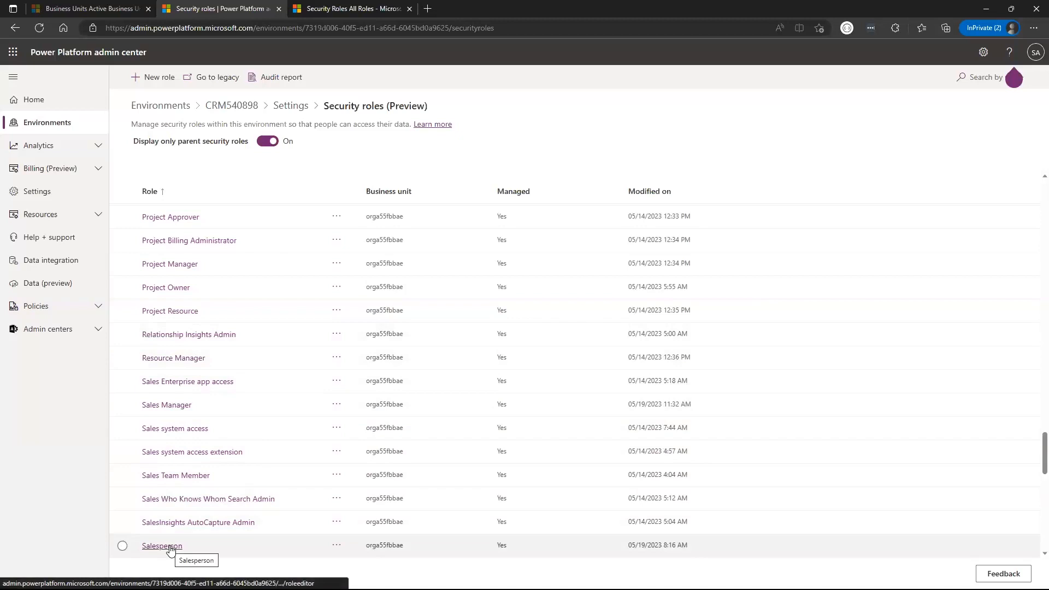
click(122, 545)
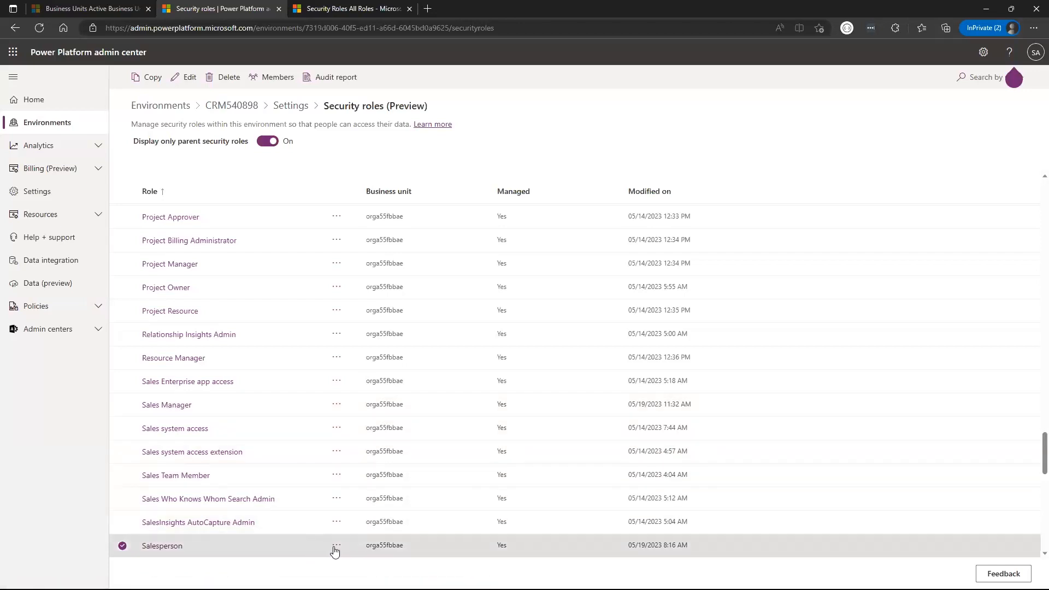
click(166, 546)
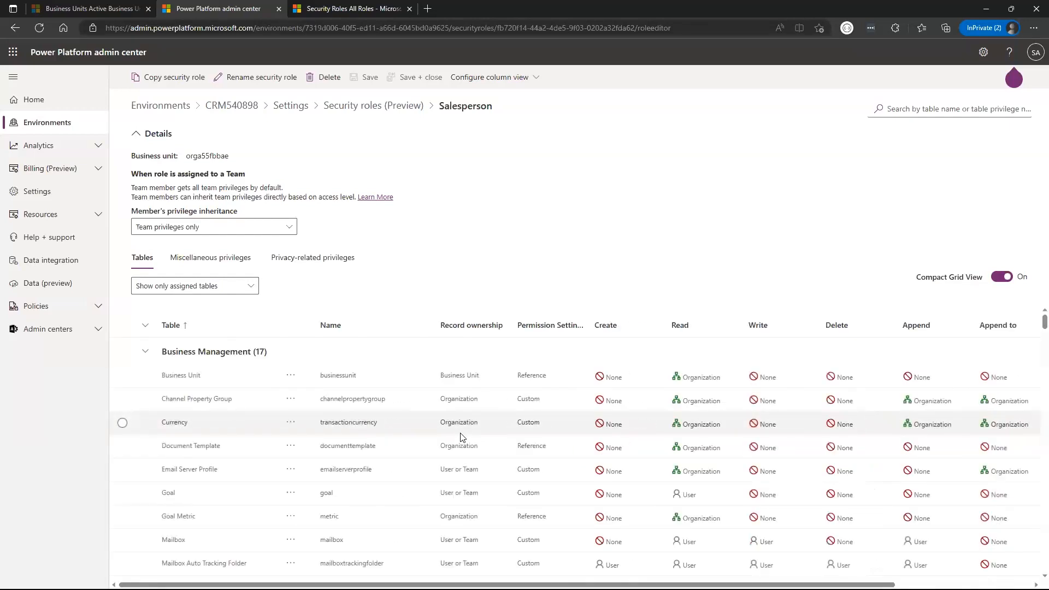
Step: Collapse the Business Management and Business Process Flows groups and examine the table privileges under Core Records
click(146, 354)
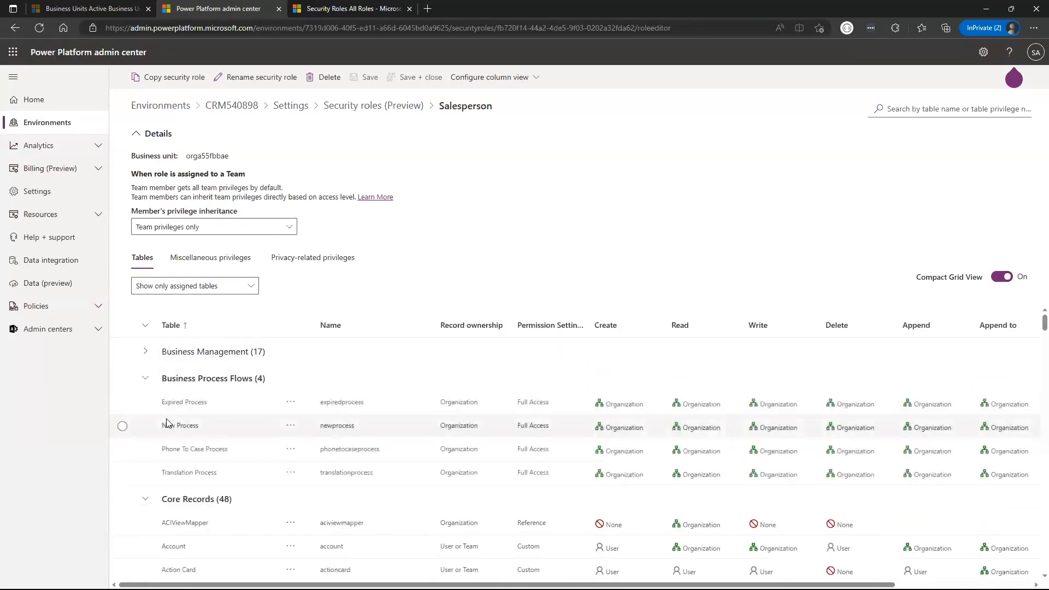
click(145, 377)
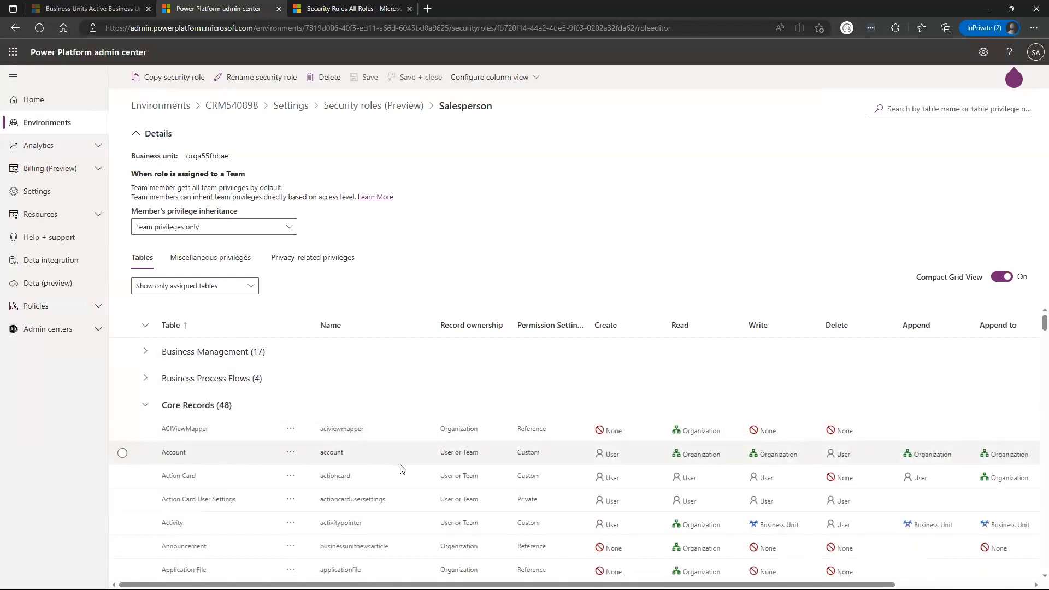
scroll(152, 546, down, 2)
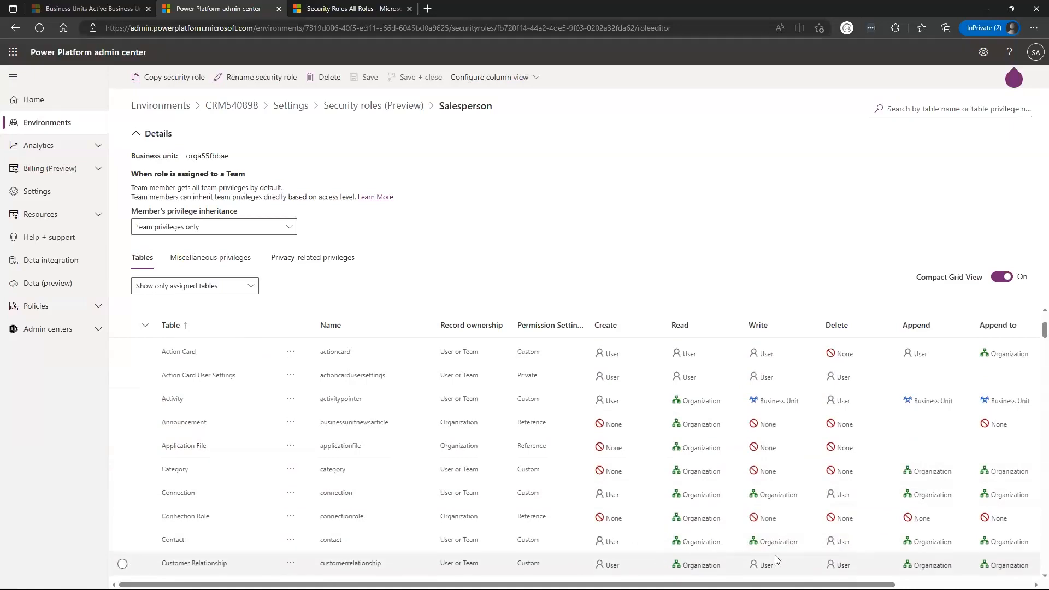
scroll(145, 540, up, 2)
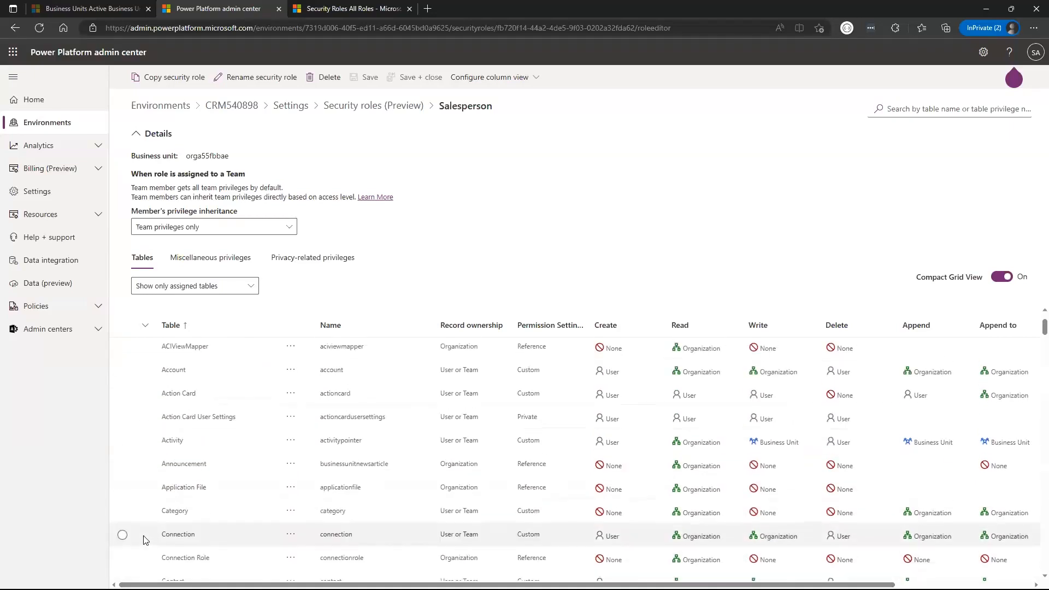
scroll(146, 539, down, 4)
scroll(145, 539, up, 5)
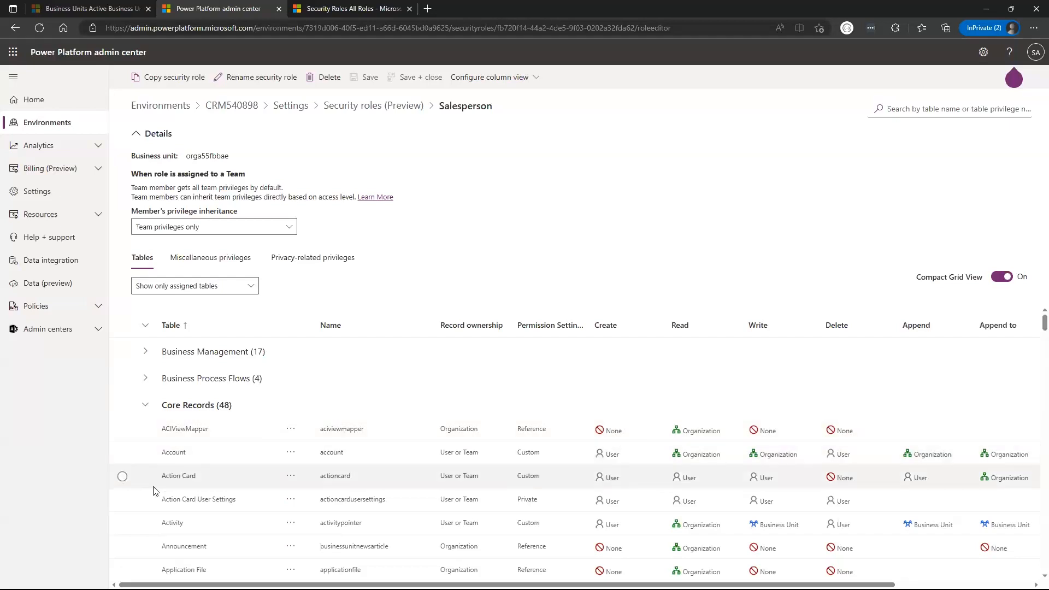
scroll(180, 496, down, 2)
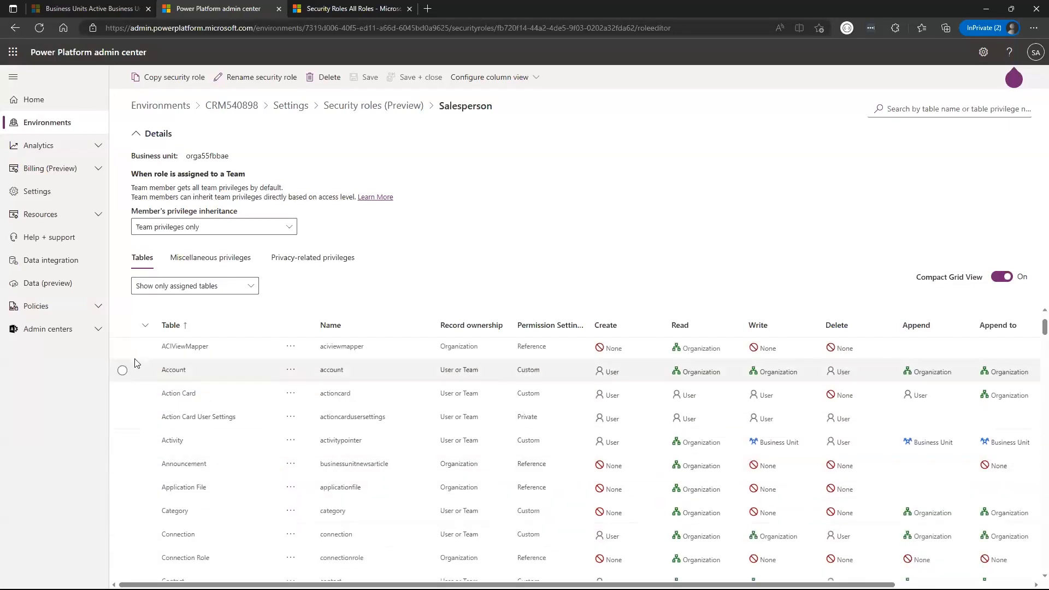
Step: Select the Account table for privilege editing and widen the Permission Settings column to fit its heading
click(122, 370)
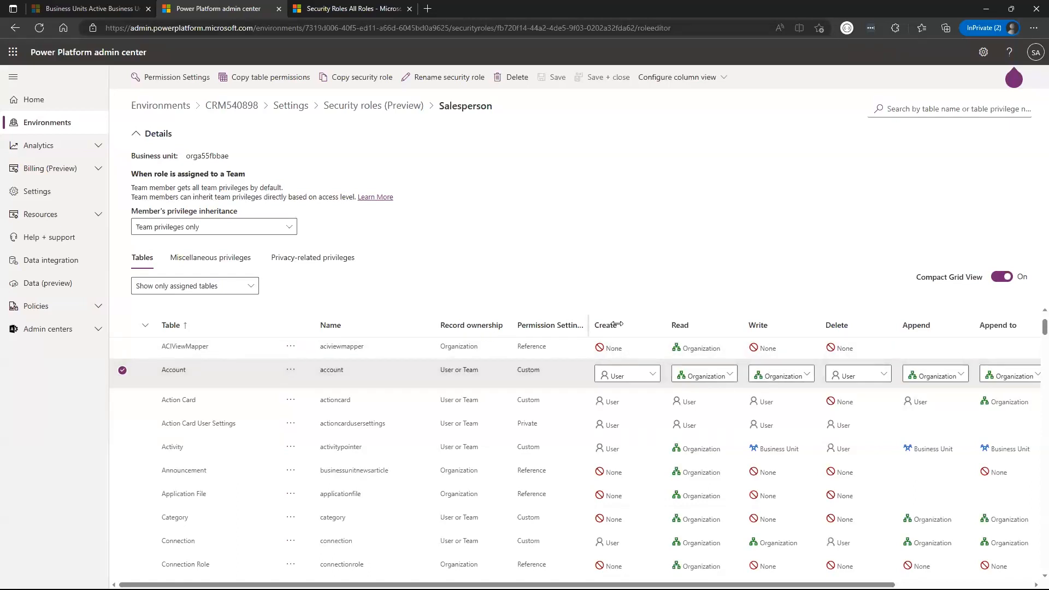
drag(593, 323, 640, 323)
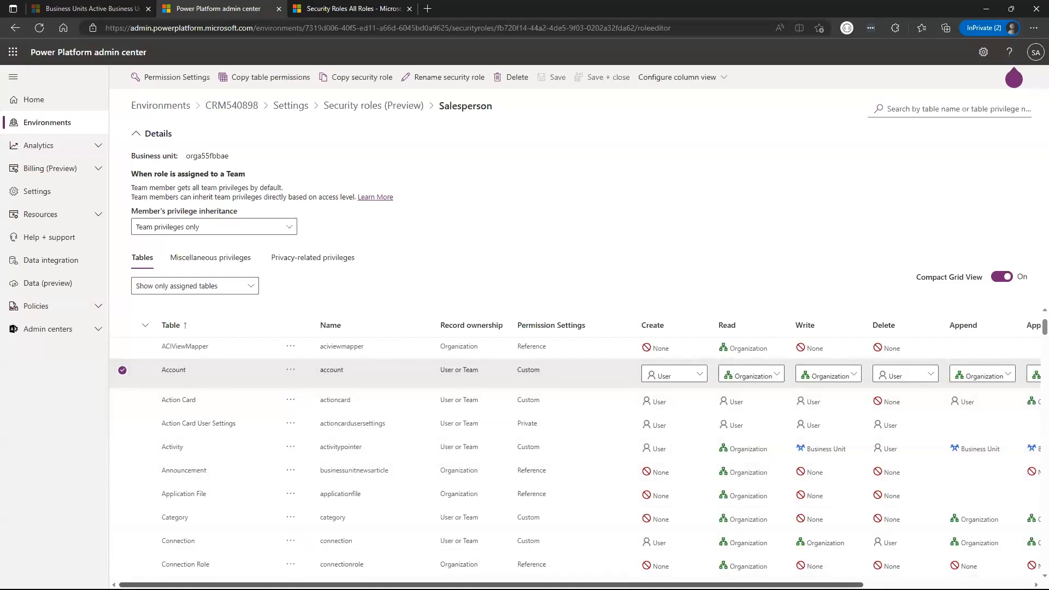
scroll(579, 453, right, 5)
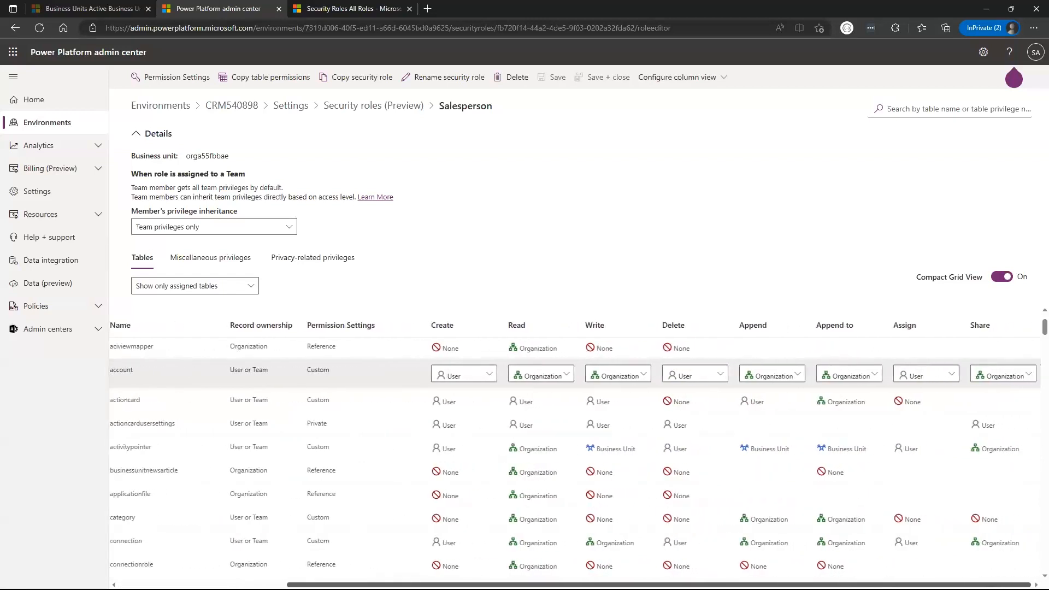
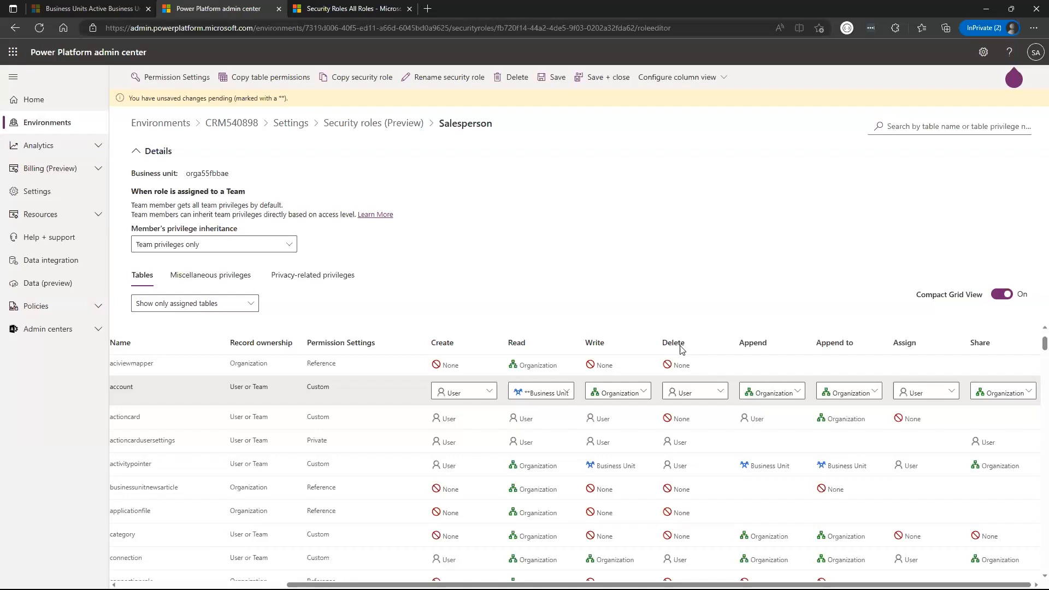
Step: Set the Account table's Delete privilege to None and its Append privilege to Business Unit
click(689, 391)
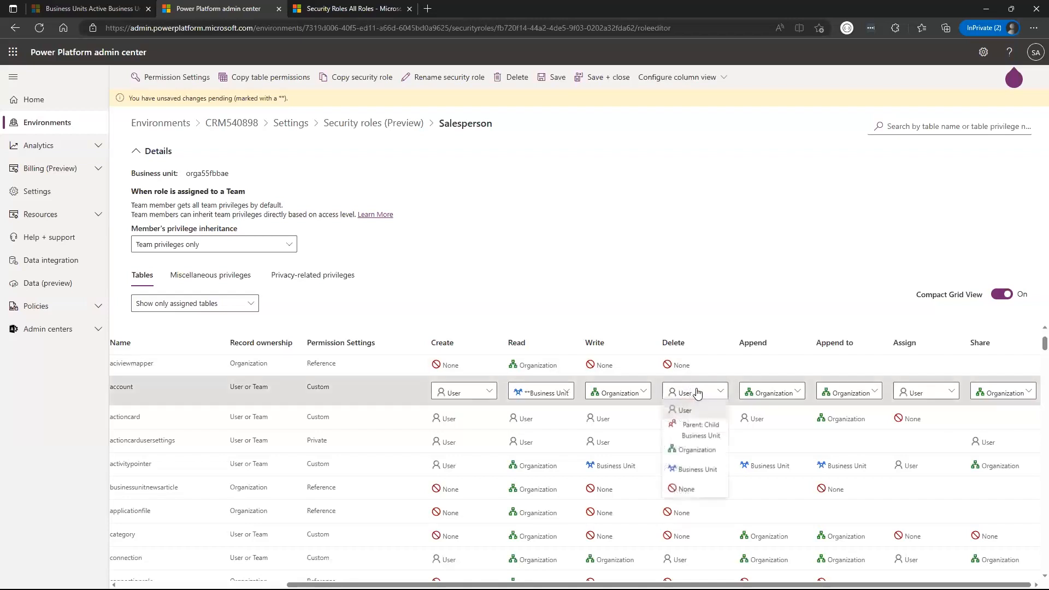
click(684, 490)
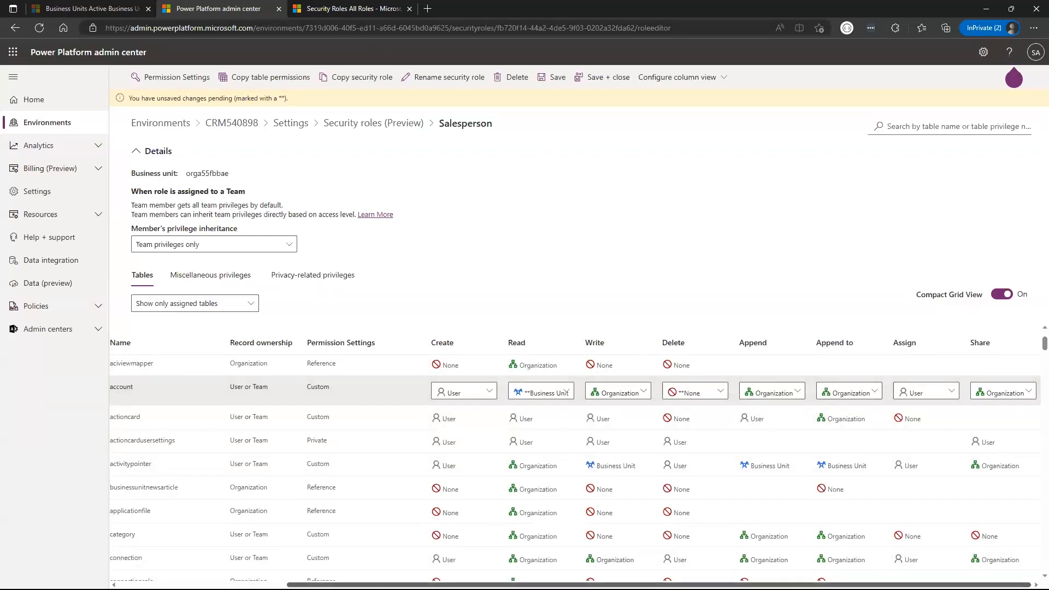
click(787, 392)
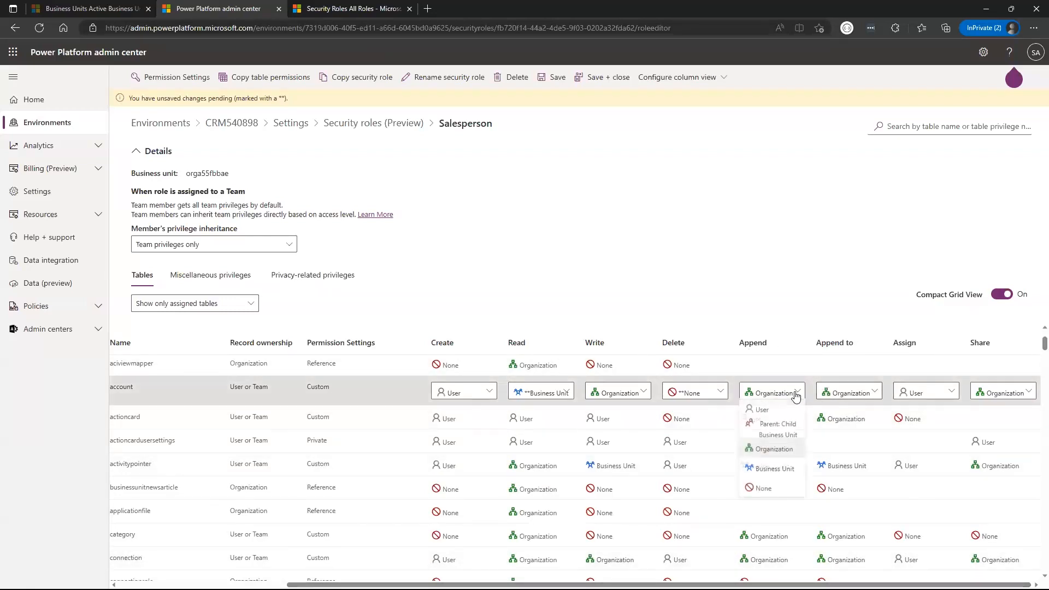
click(772, 268)
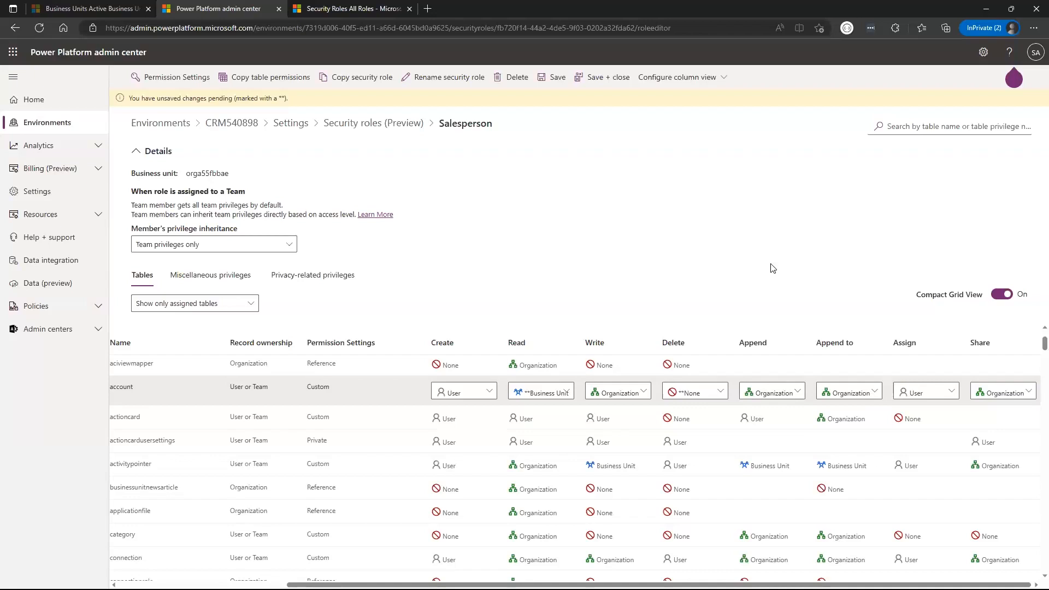
click(795, 397)
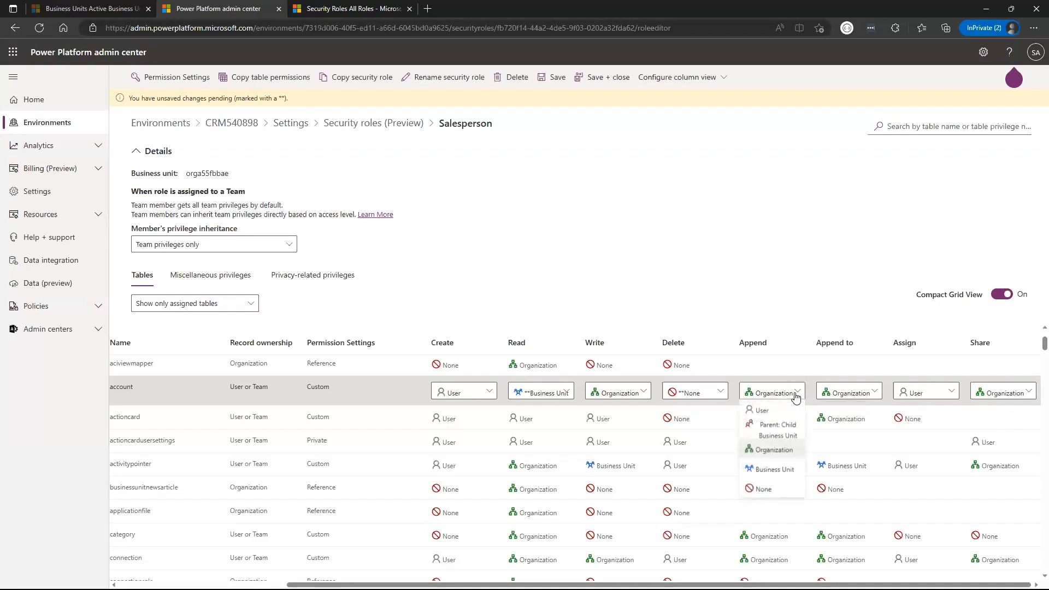
click(781, 467)
click(840, 284)
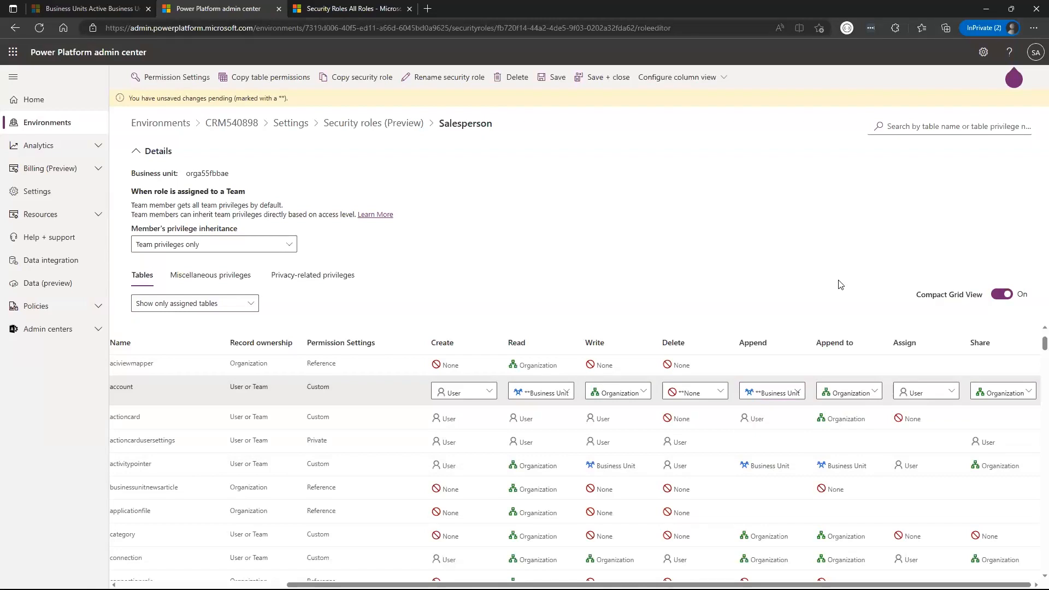
Step: Set the Account table's Write, Append To and Share privileges to Business Unit and deselect the table
click(633, 392)
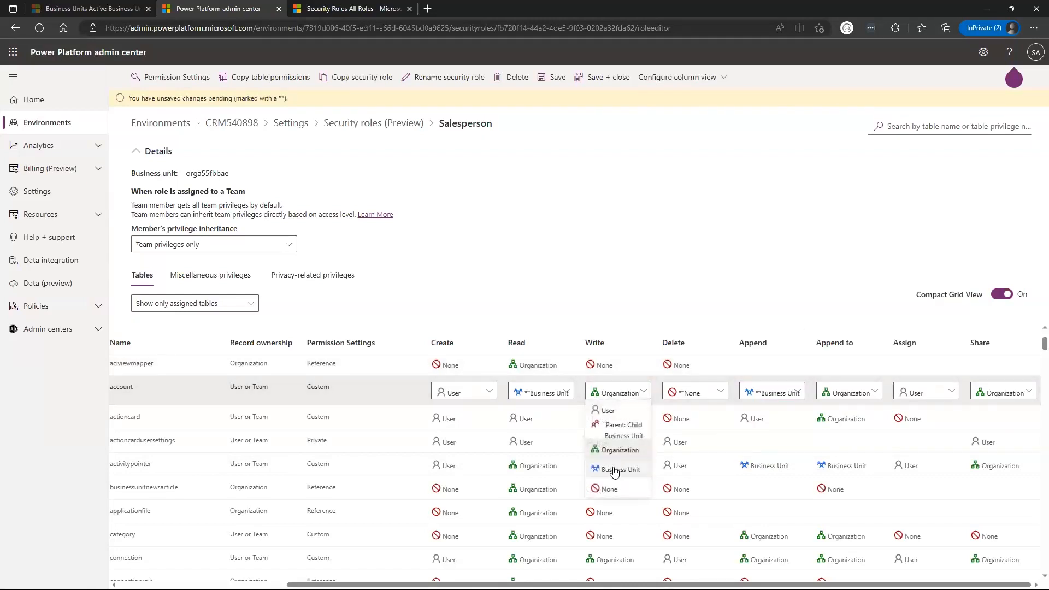
click(614, 469)
click(873, 392)
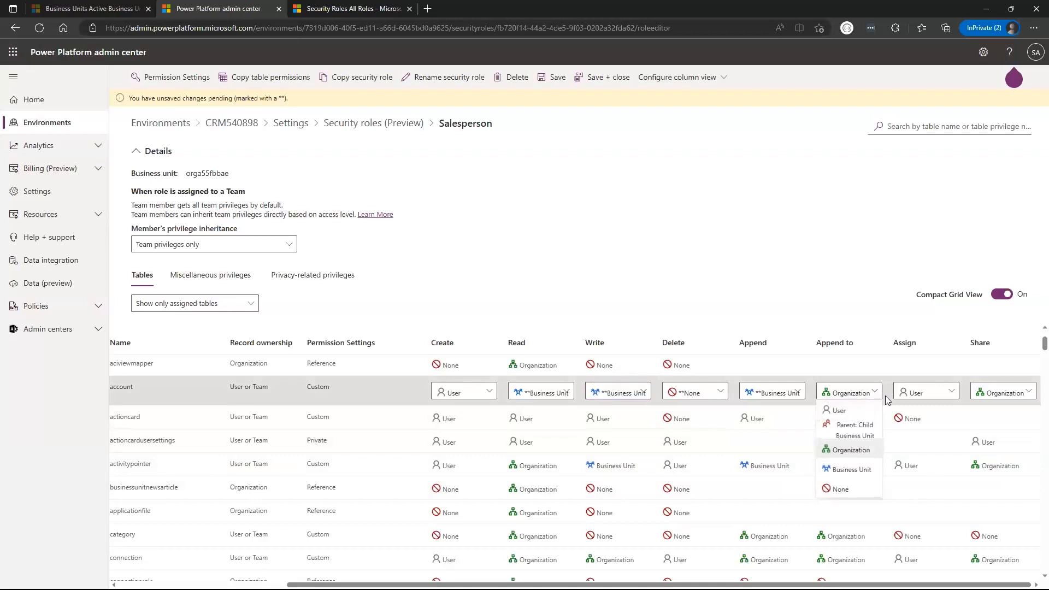
click(851, 471)
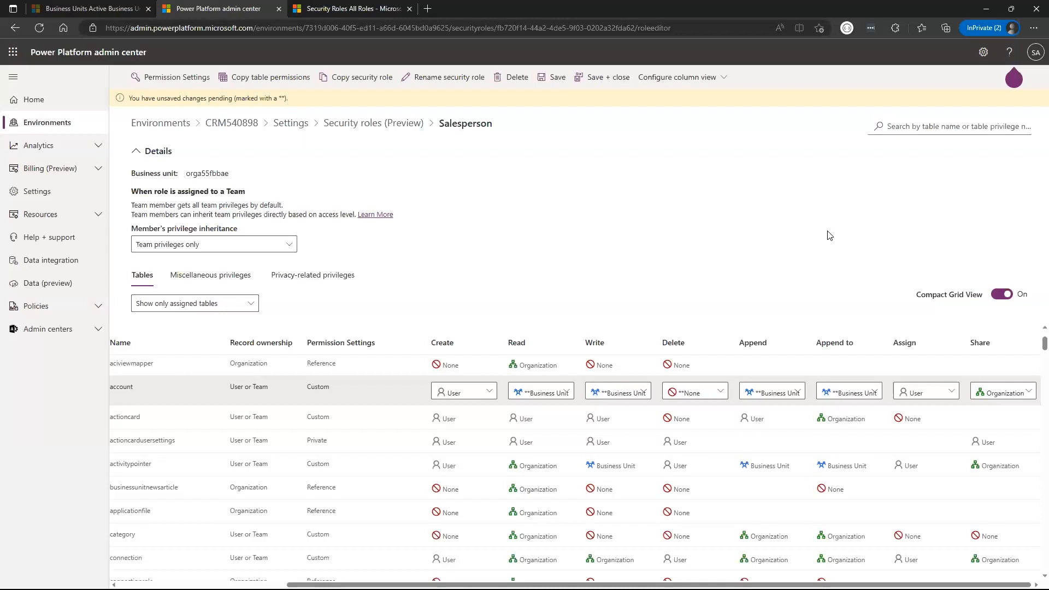
click(1013, 392)
click(1001, 470)
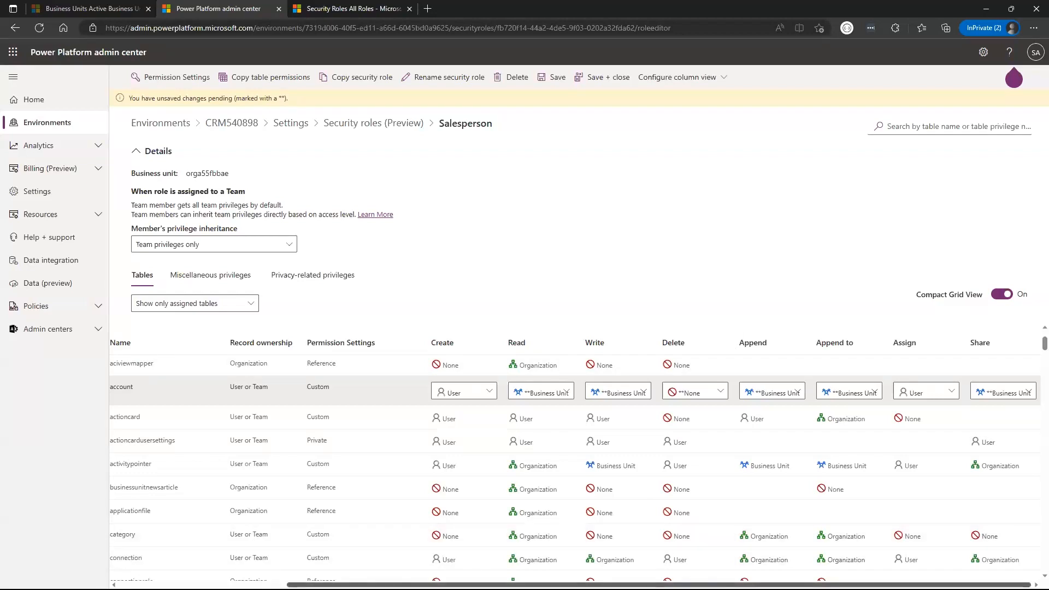
scroll(576, 463, left, 5)
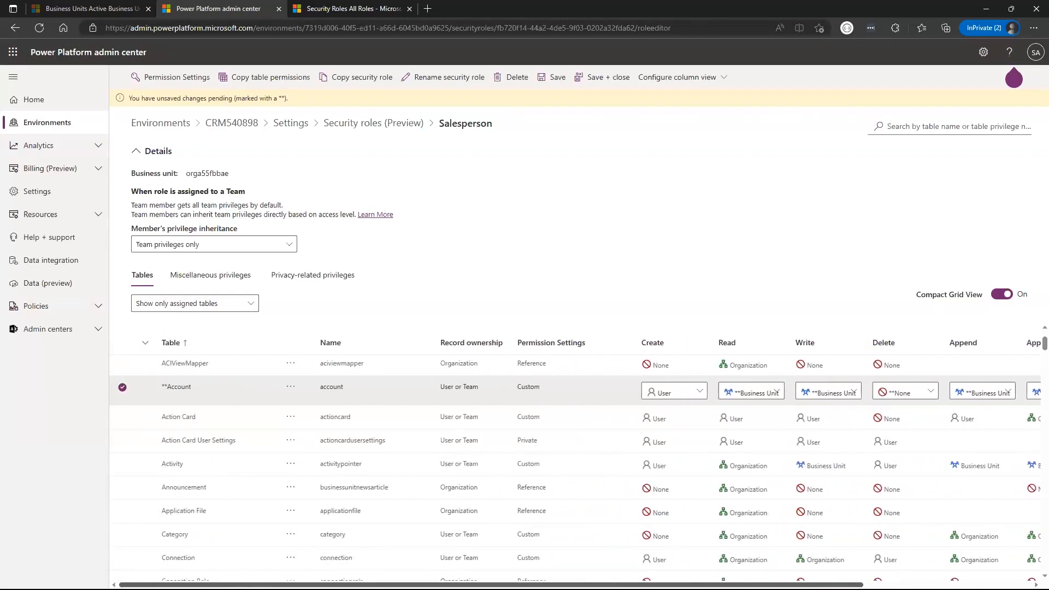
click(122, 386)
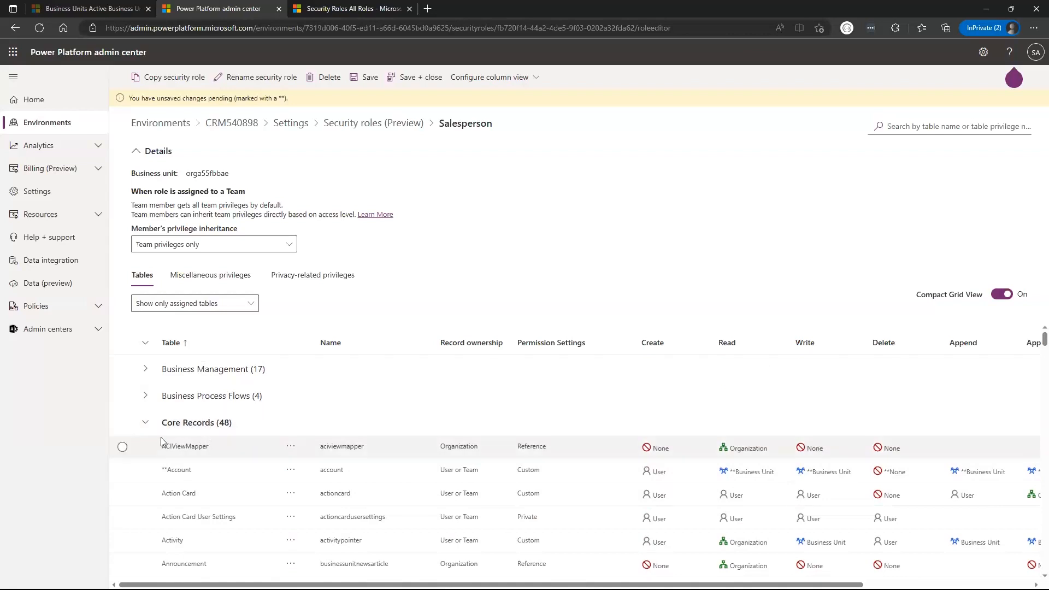
Step: Review the table privileges under Core Records and collapse the Core Records and Custom Tables groups
scroll(171, 476, down, 2)
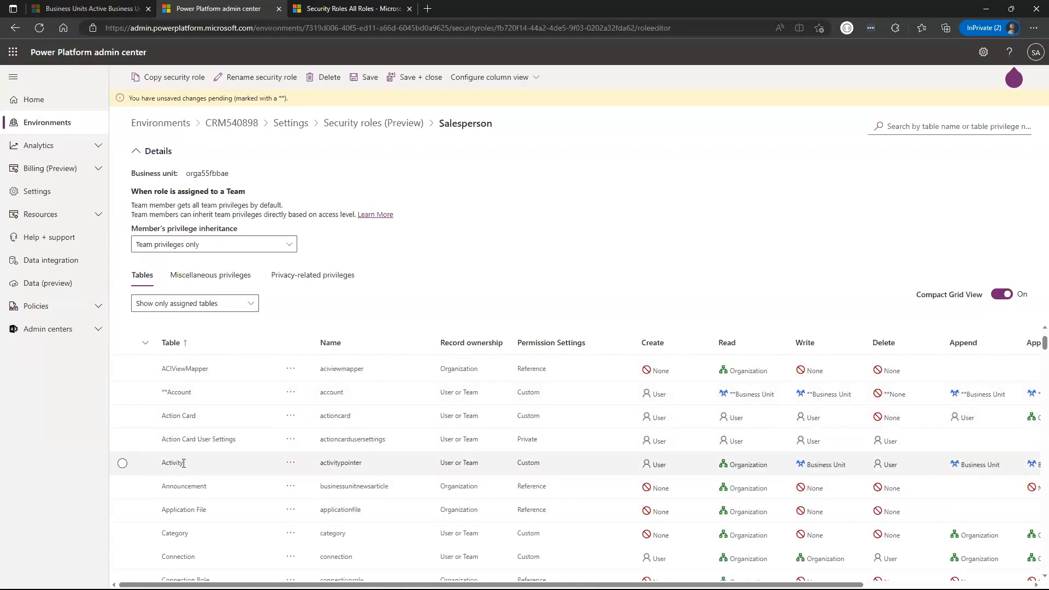
scroll(183, 468, down, 1)
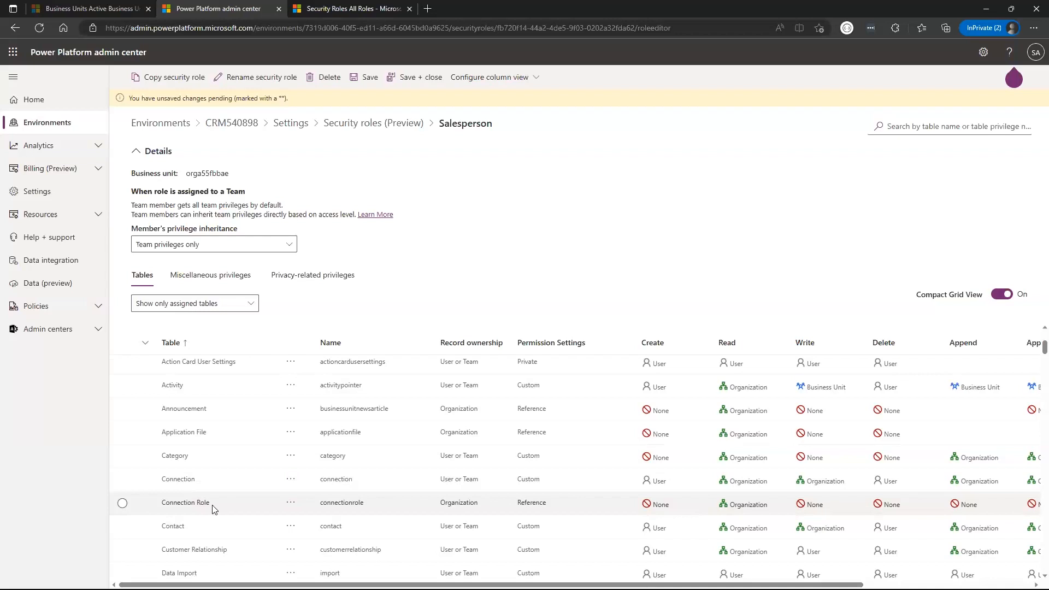
scroll(186, 496, down, 3)
scroll(223, 516, up, 10)
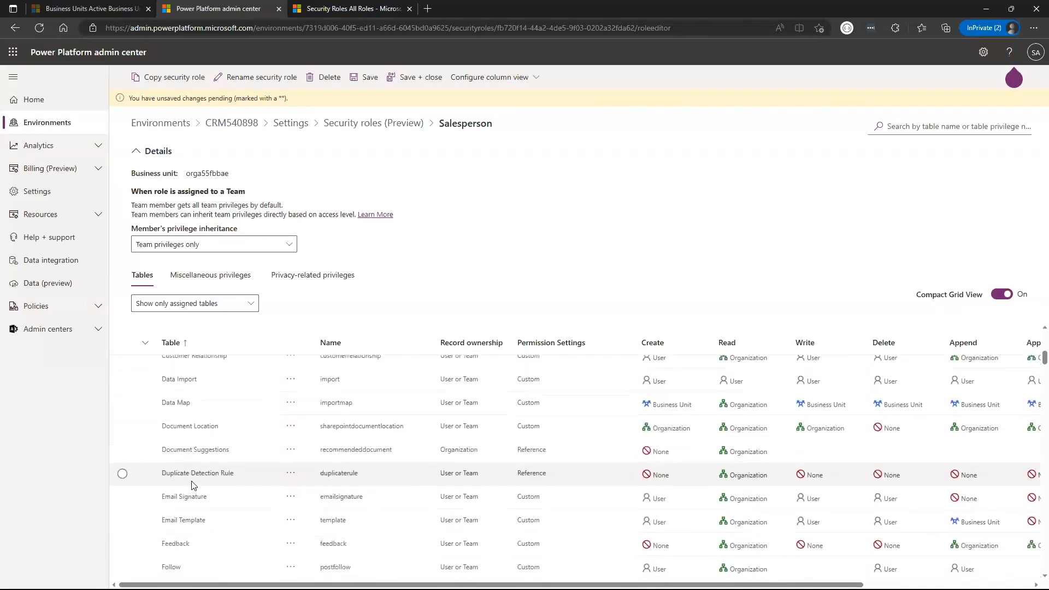
click(147, 423)
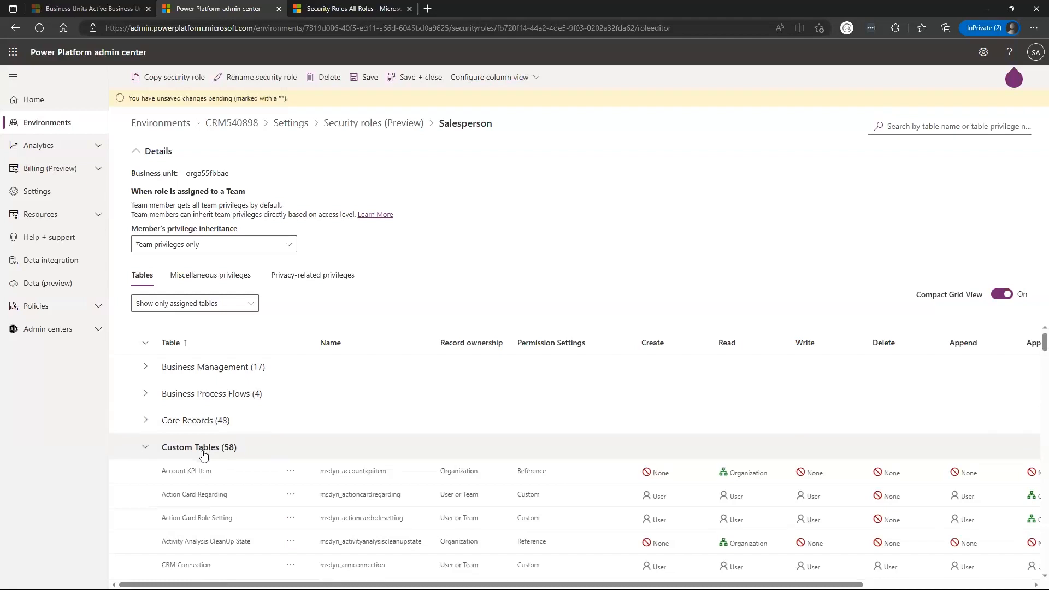
scroll(204, 454, down, 1)
scroll(203, 454, up, 1)
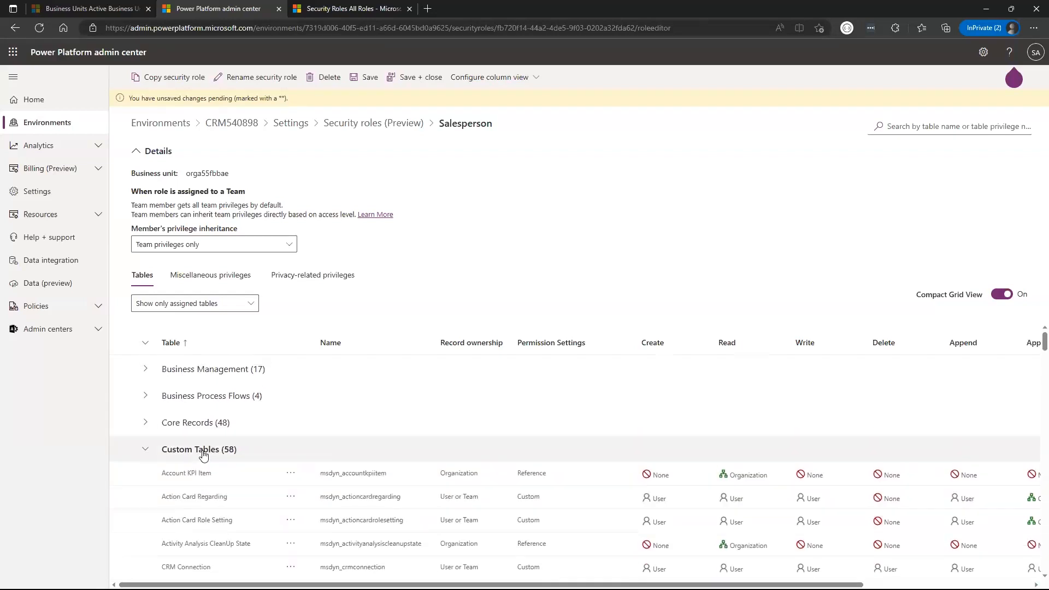
click(147, 451)
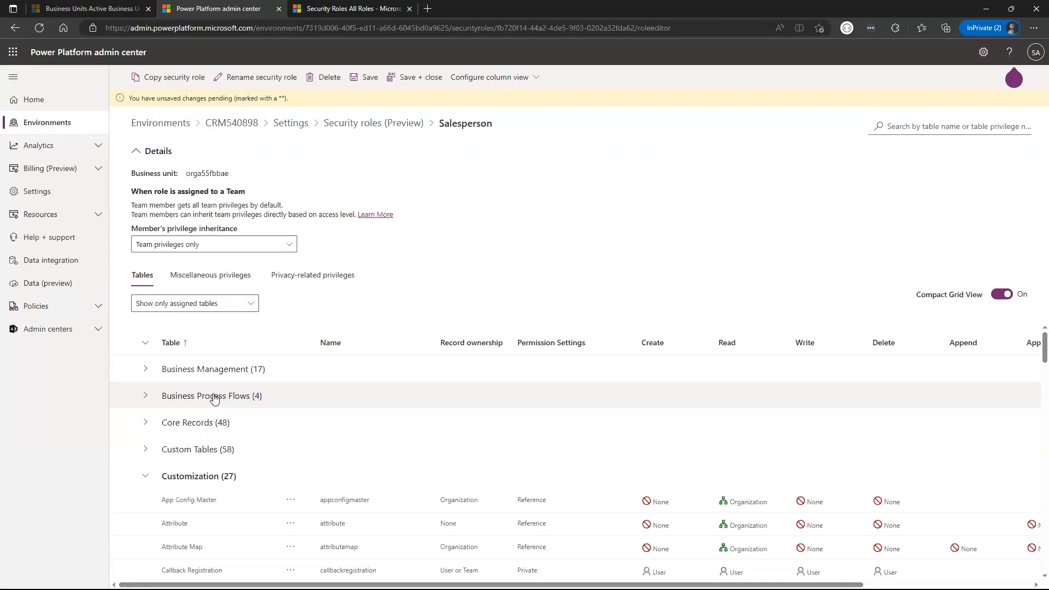
Step: Expand the Business Management group, examine its table privileges and collapse it again
click(173, 371)
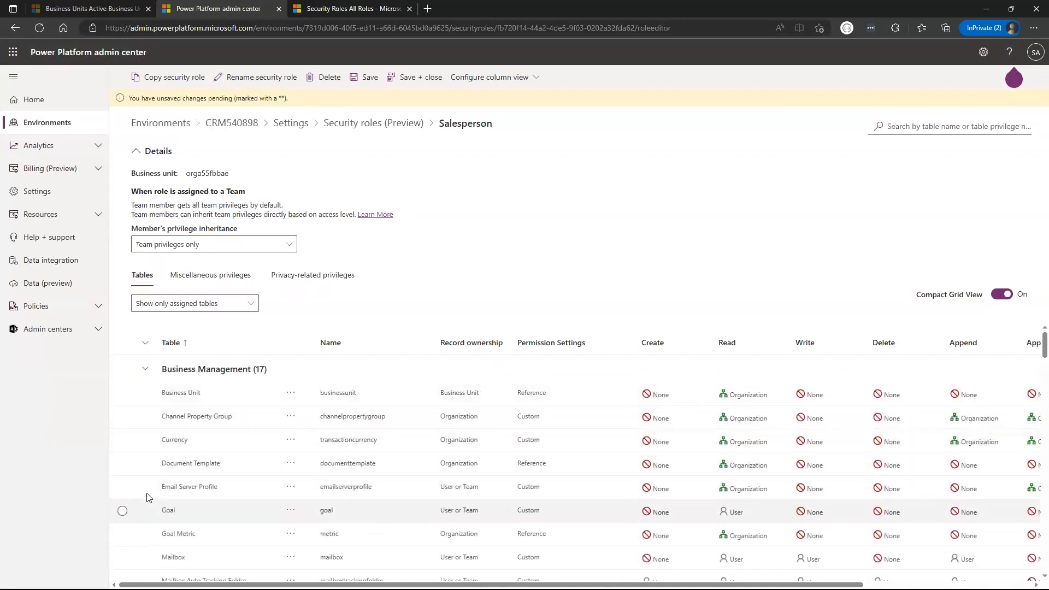
scroll(129, 449, down, 1)
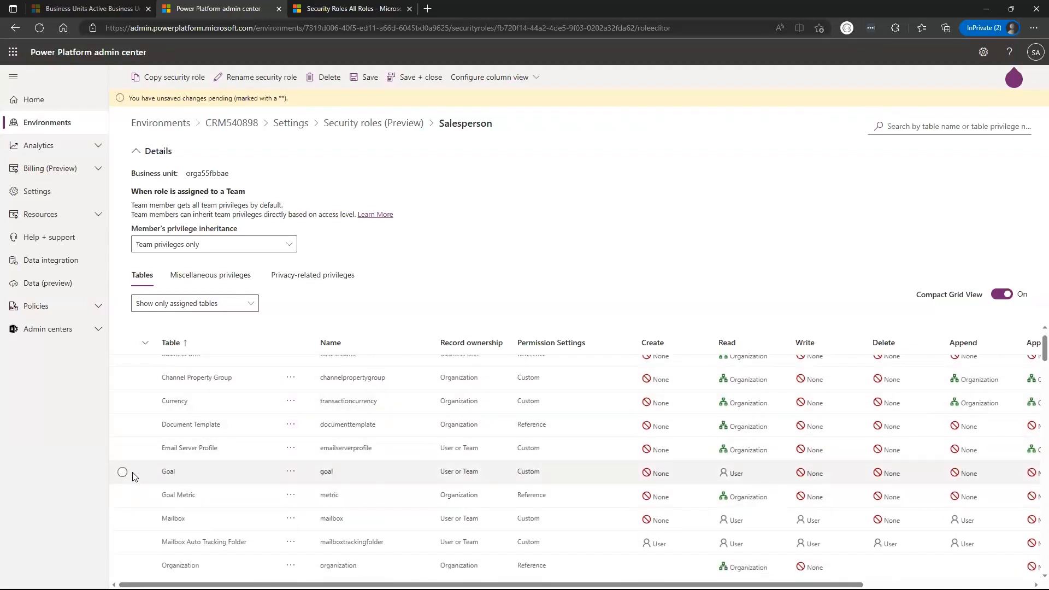
scroll(134, 477, down, 1)
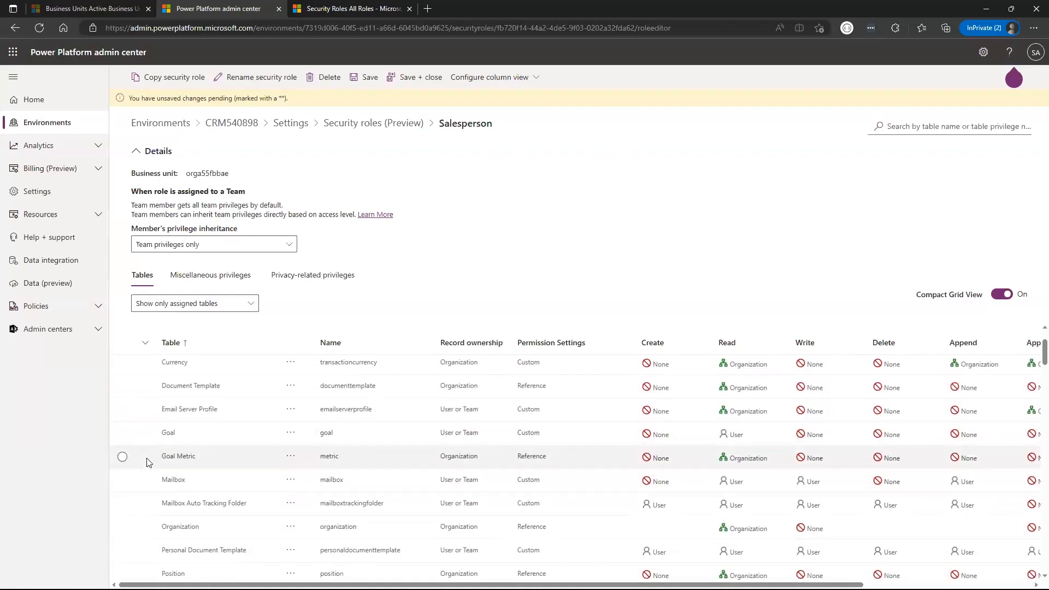
scroll(145, 437, up, 2)
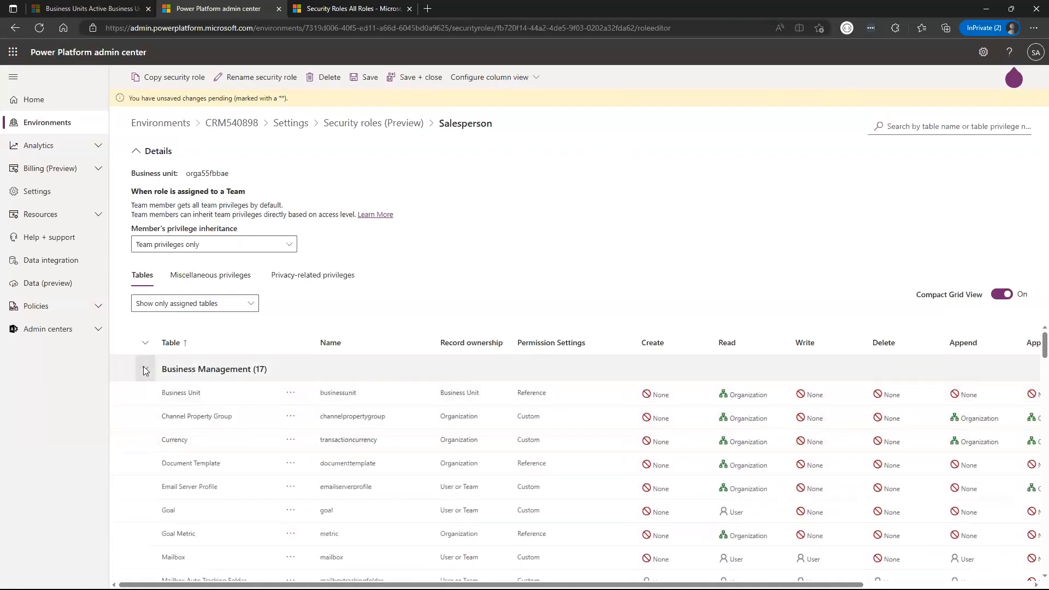
click(145, 371)
Step: Look through the remaining table groups and collapse them from Customization down to Service Management
scroll(164, 458, down, 1)
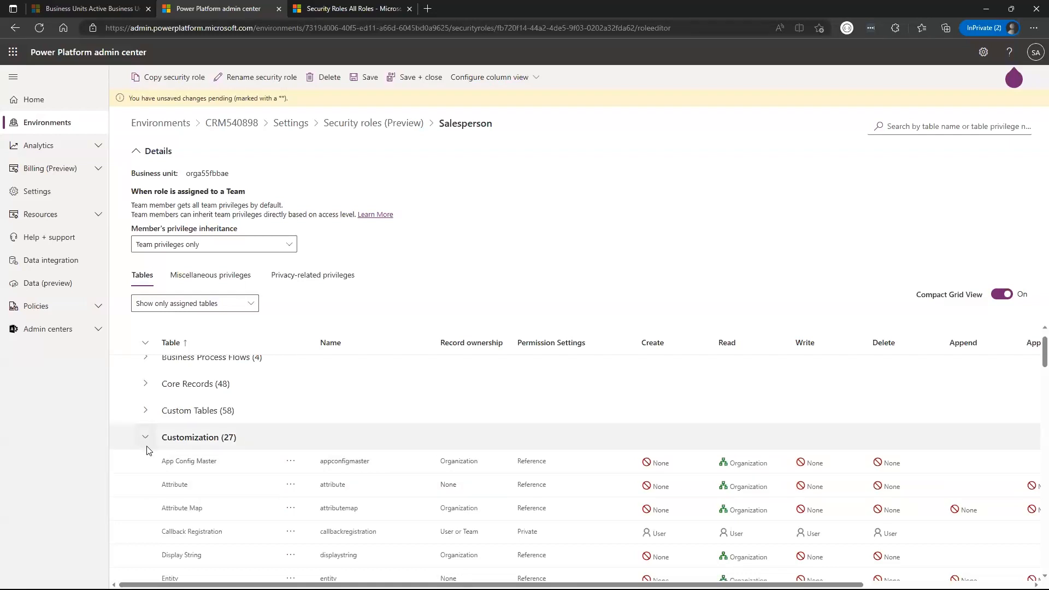
scroll(149, 452, down, 1)
scroll(151, 453, up, 1)
scroll(149, 445, down, 10)
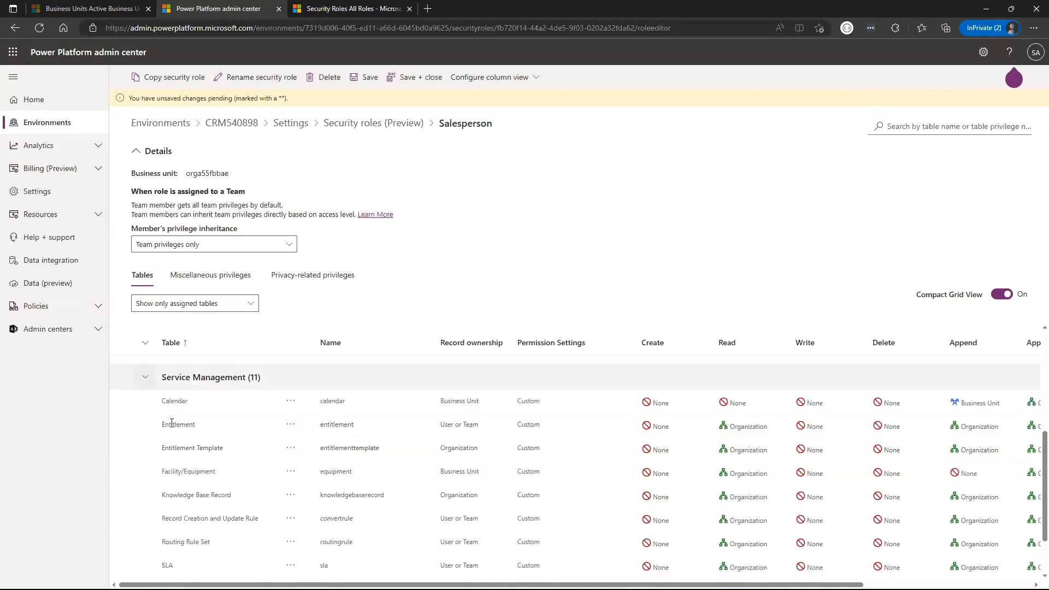
click(146, 381)
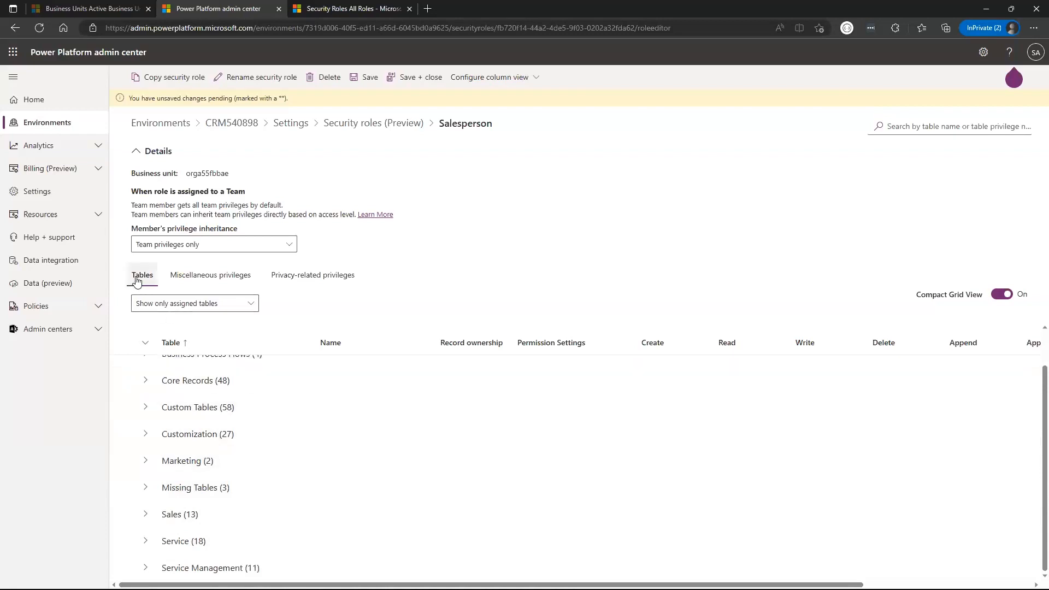
Step: Save the pending table privilege changes and show the role's miscellaneous privileges
click(206, 279)
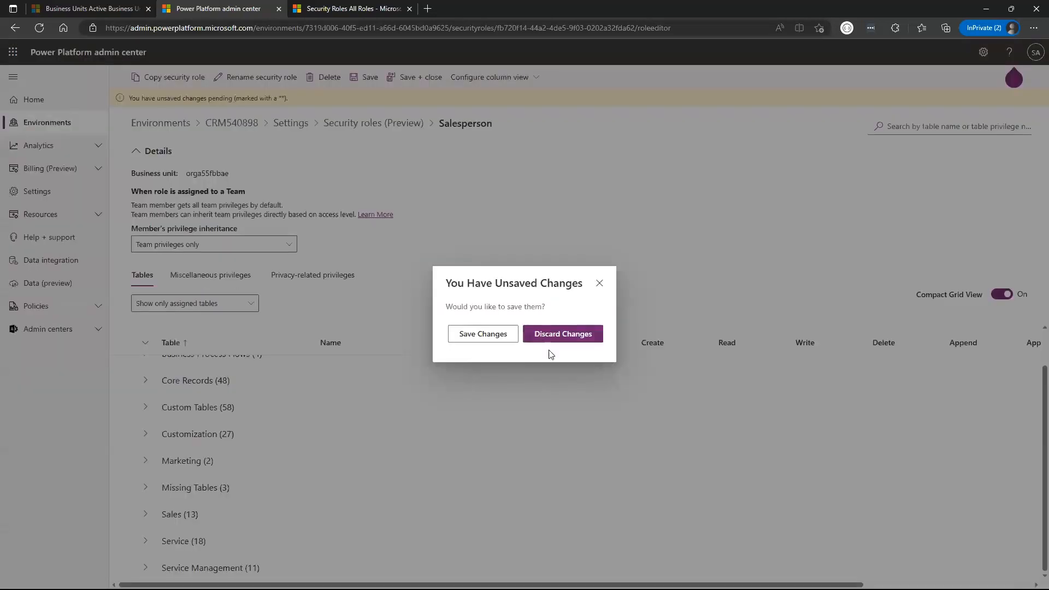
click(494, 337)
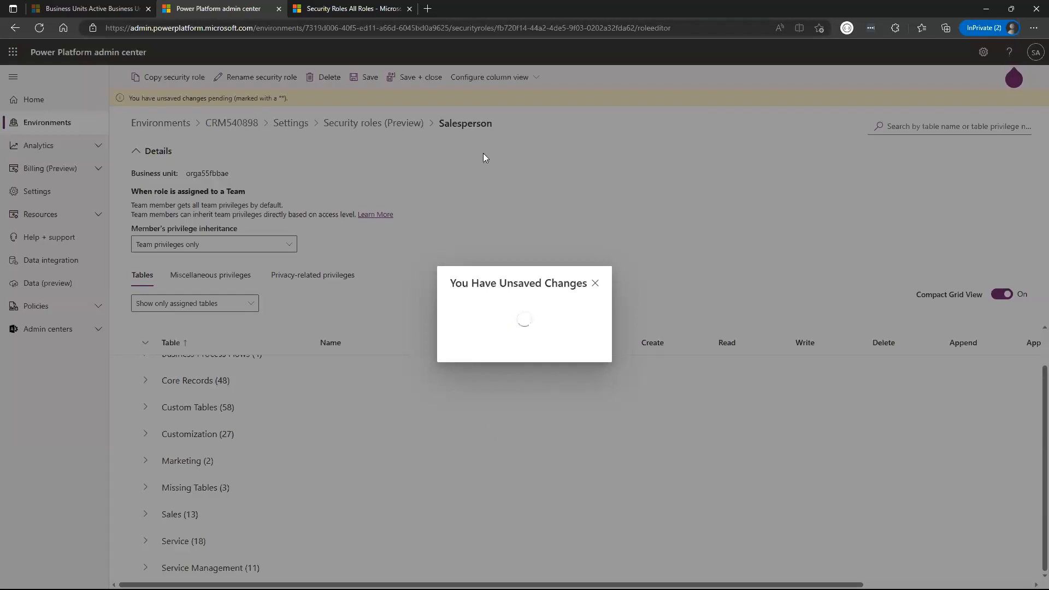
click(210, 275)
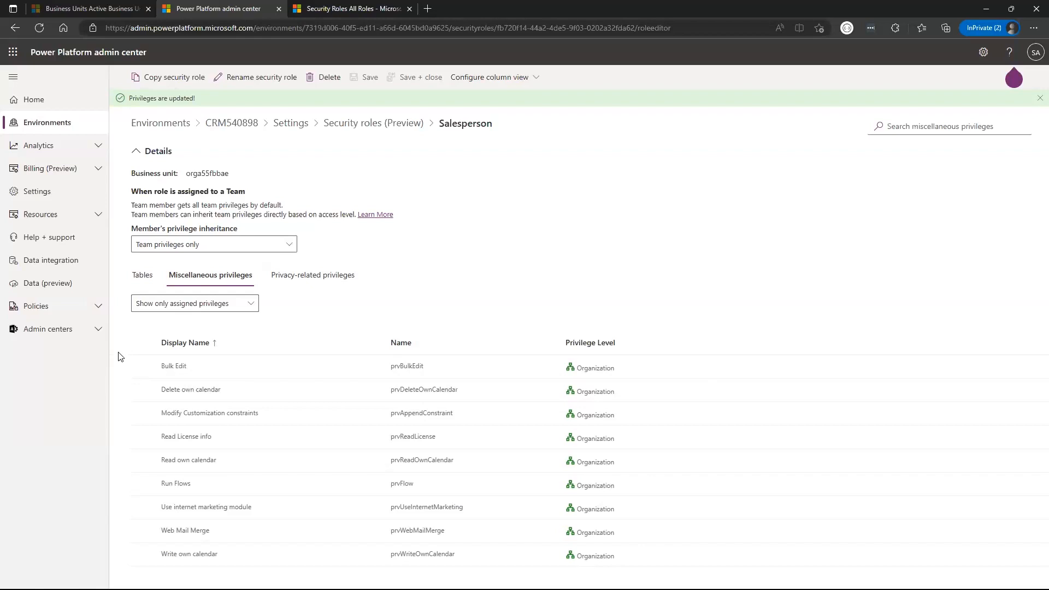
Step: Inspect the privilege level of Run Flows and of Export to Excel among the privacy-related privileges
click(142, 484)
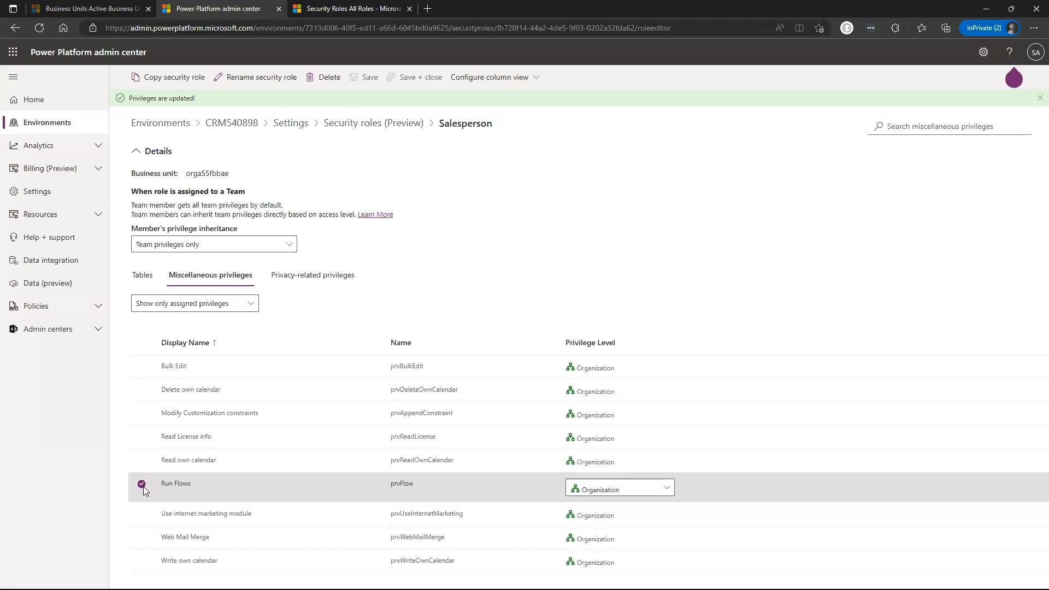
click(142, 485)
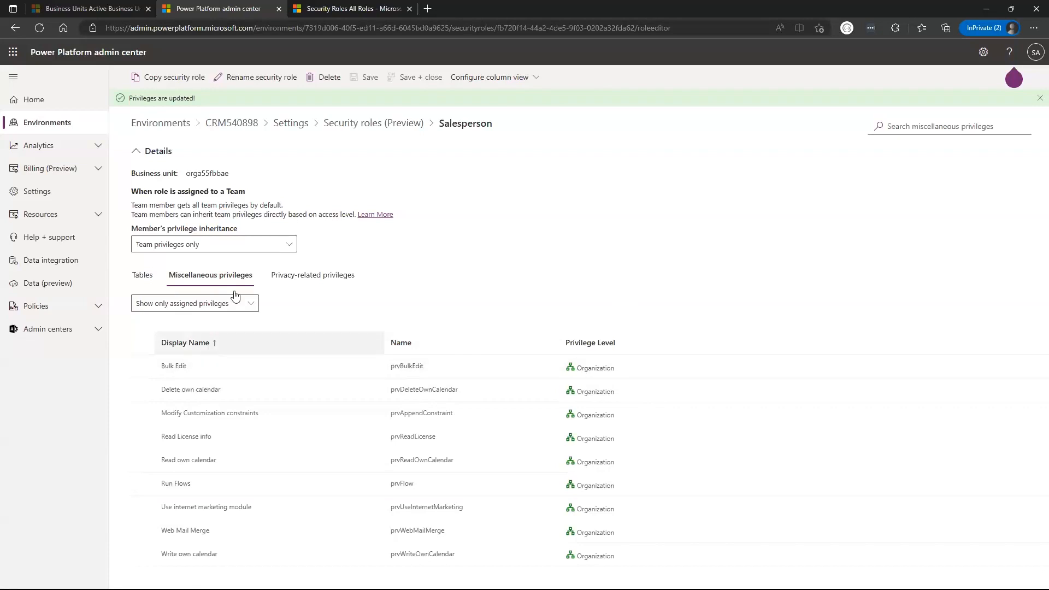
click(314, 275)
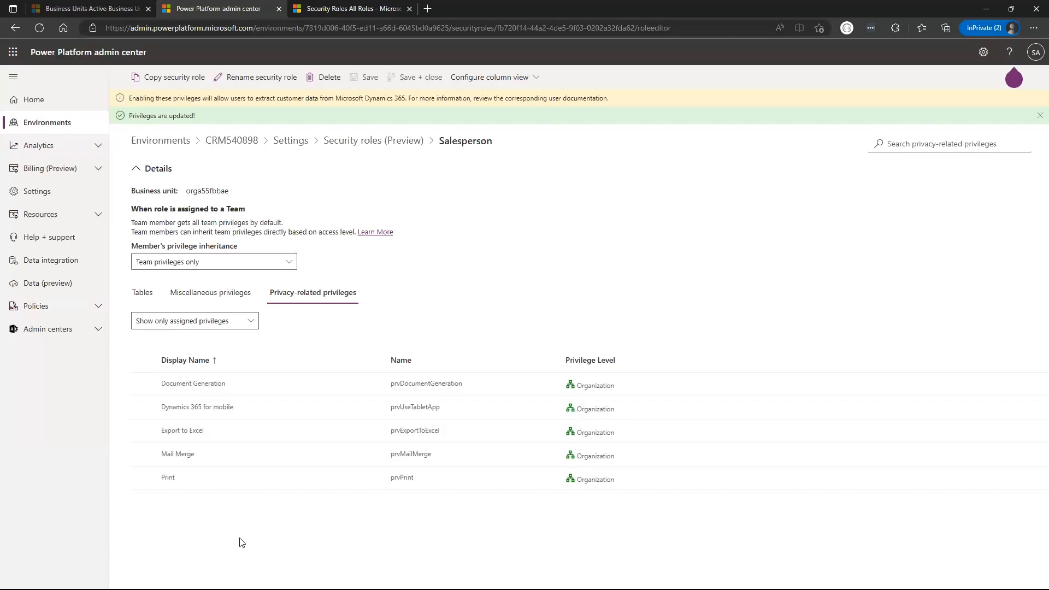
click(142, 431)
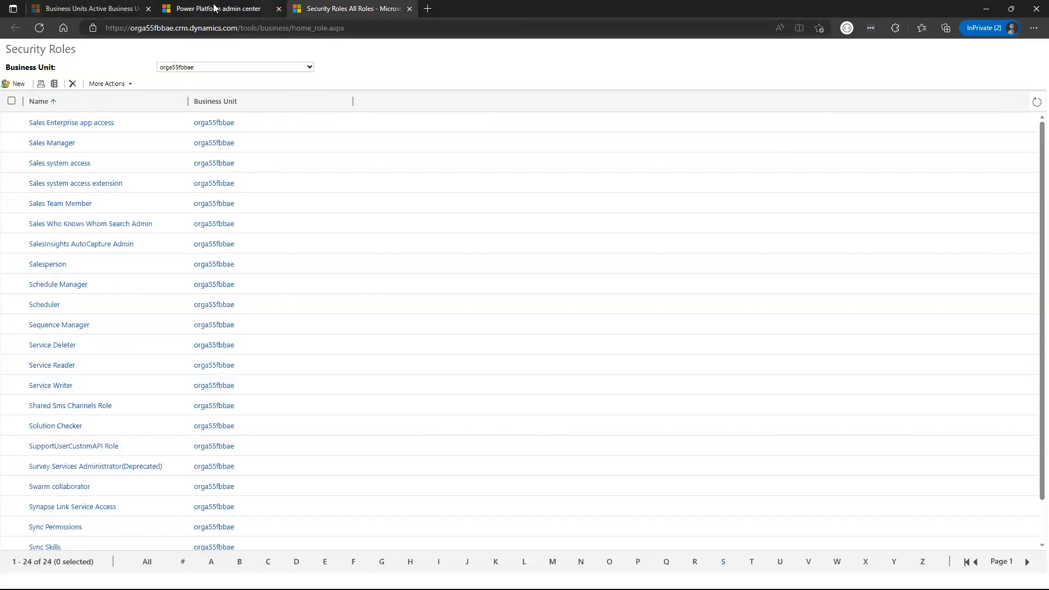
Step: Open the Salesperson role from the classic Security Roles list, then enlarge and reposition its window
click(227, 8)
click(371, 7)
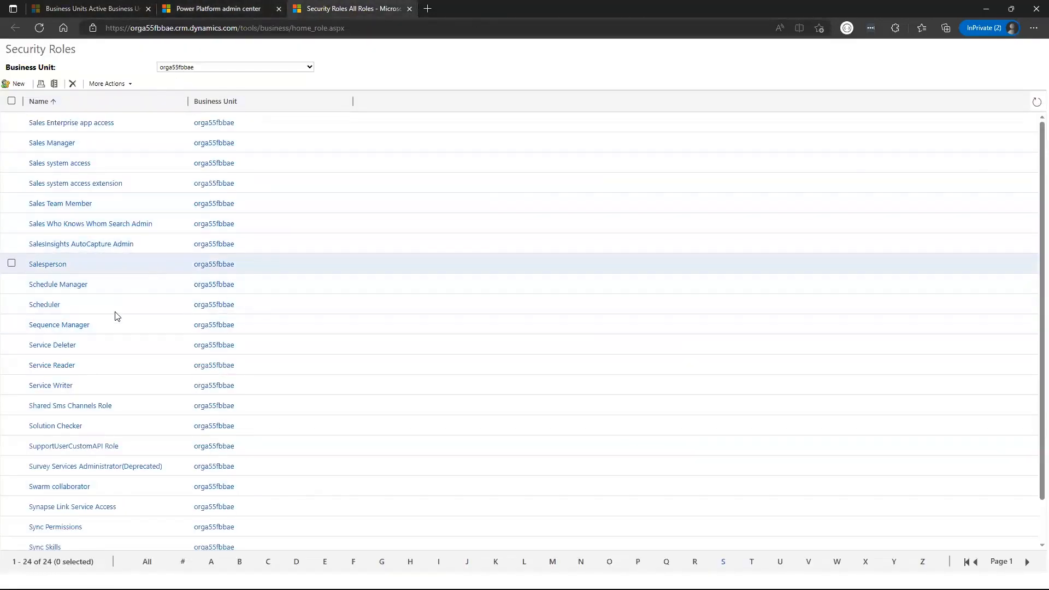
click(50, 266)
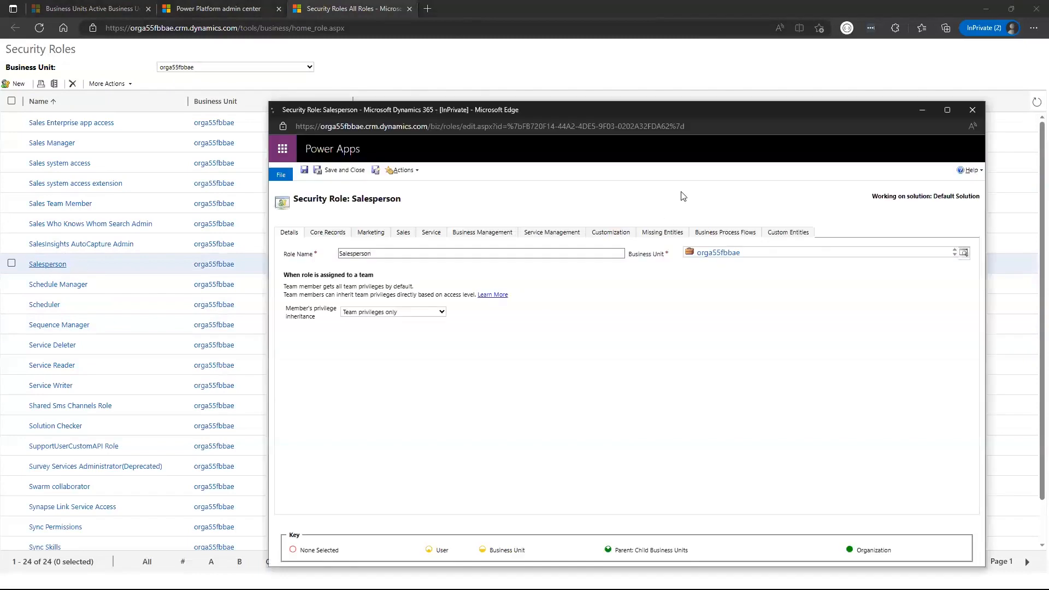
drag(609, 116, 464, 53)
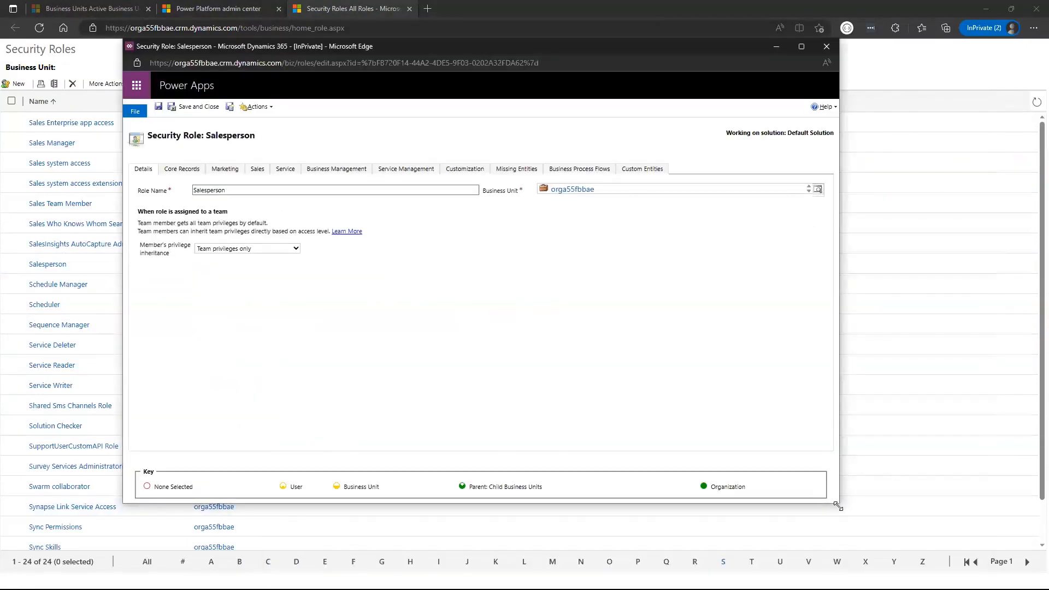
drag(837, 506, 929, 555)
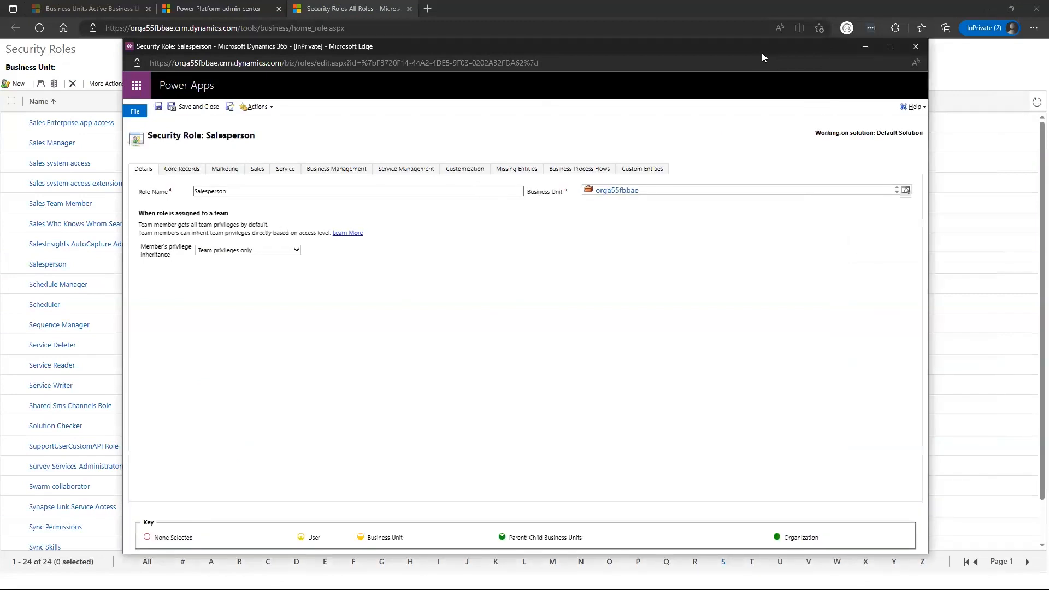
drag(750, 52, 720, 50)
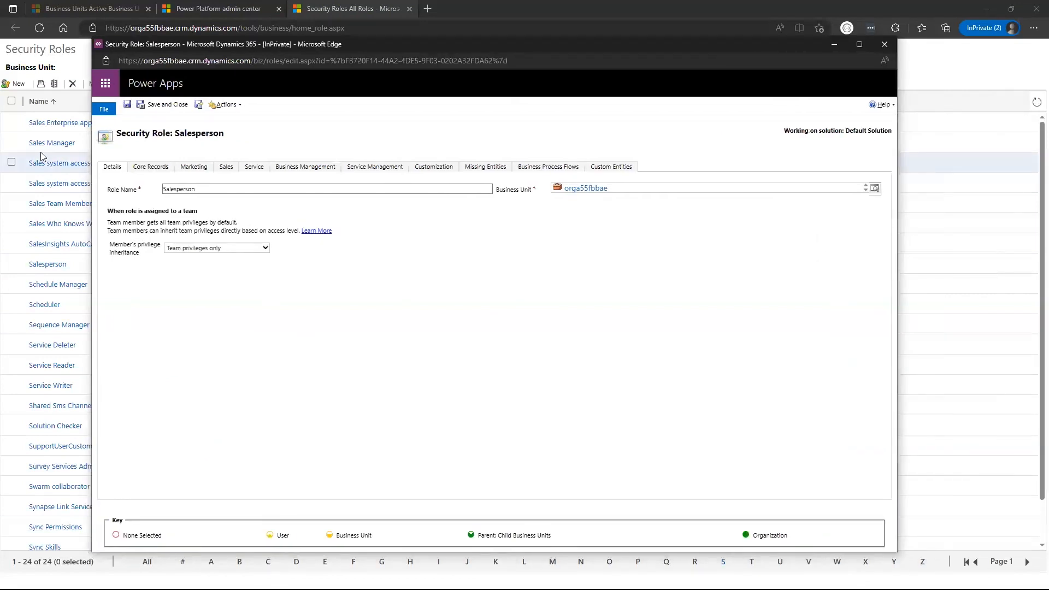
Step: Show the role's Core Records privileges in the classic editor and examine the Account row against the key
click(146, 170)
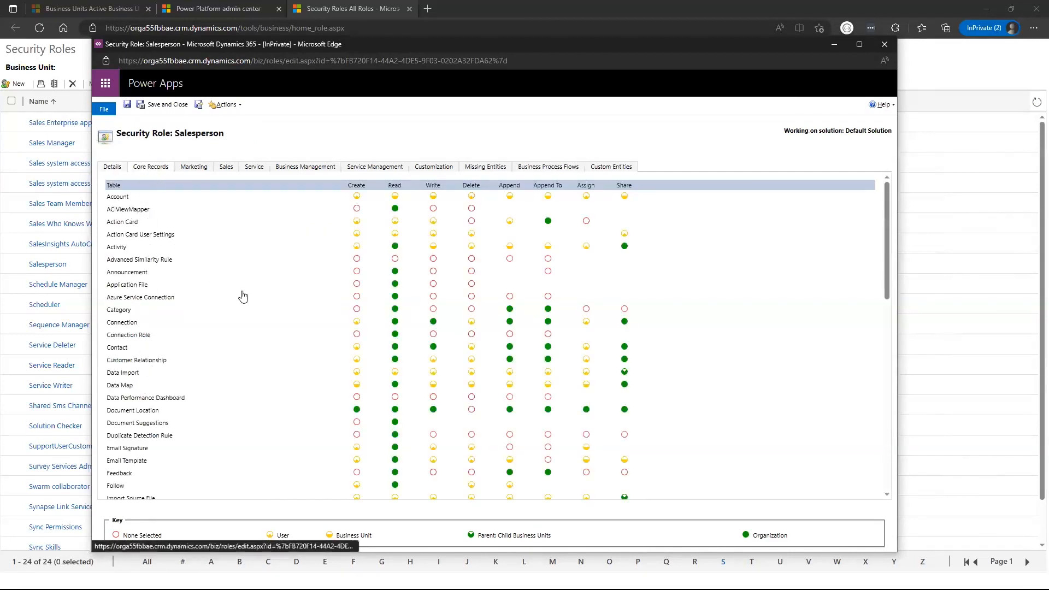
click(127, 197)
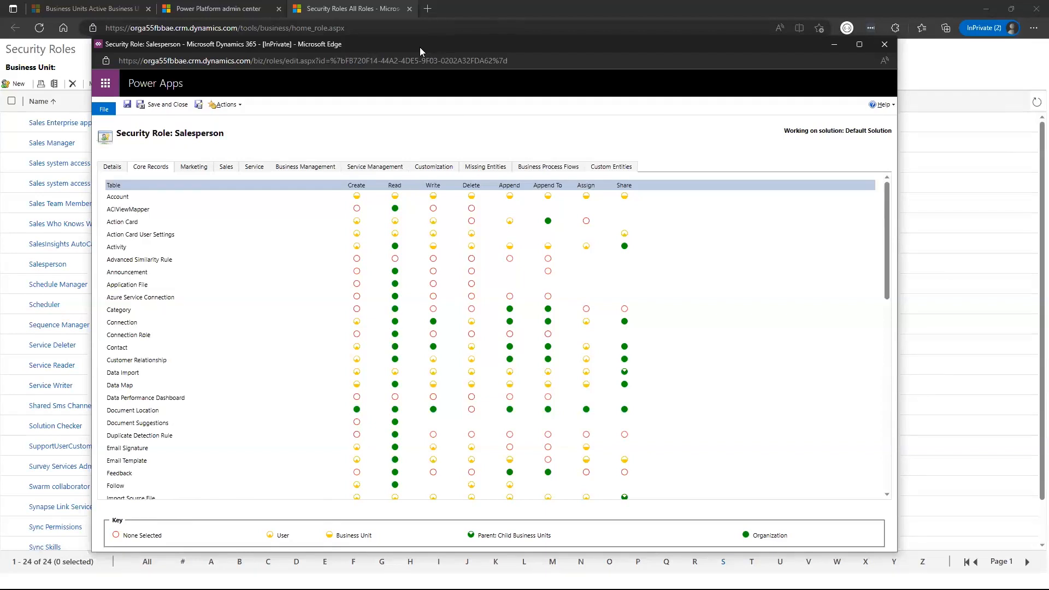
drag(420, 48, 424, 52)
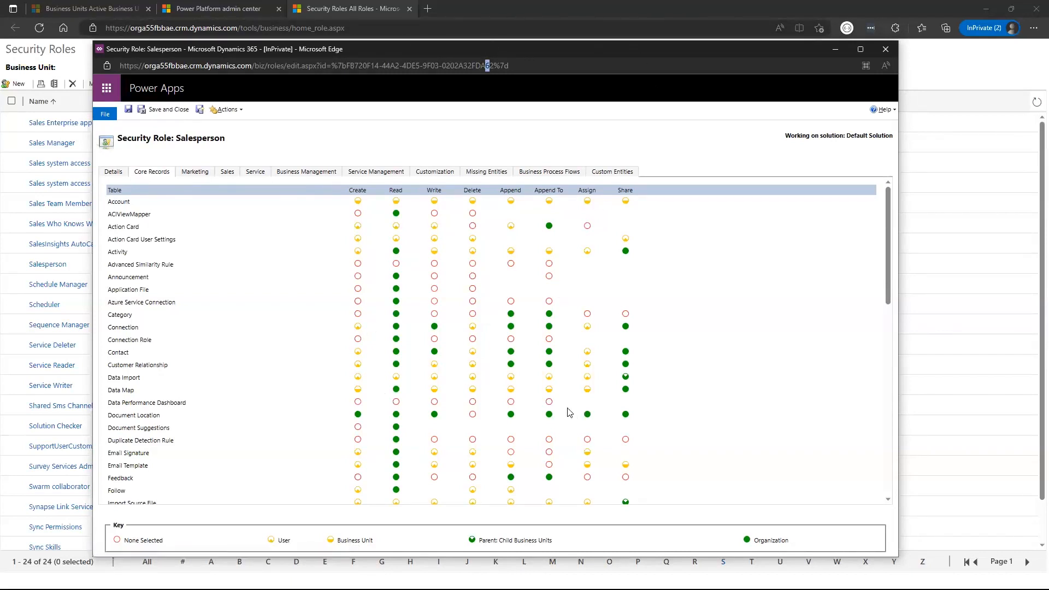
scroll(568, 411, down, 2)
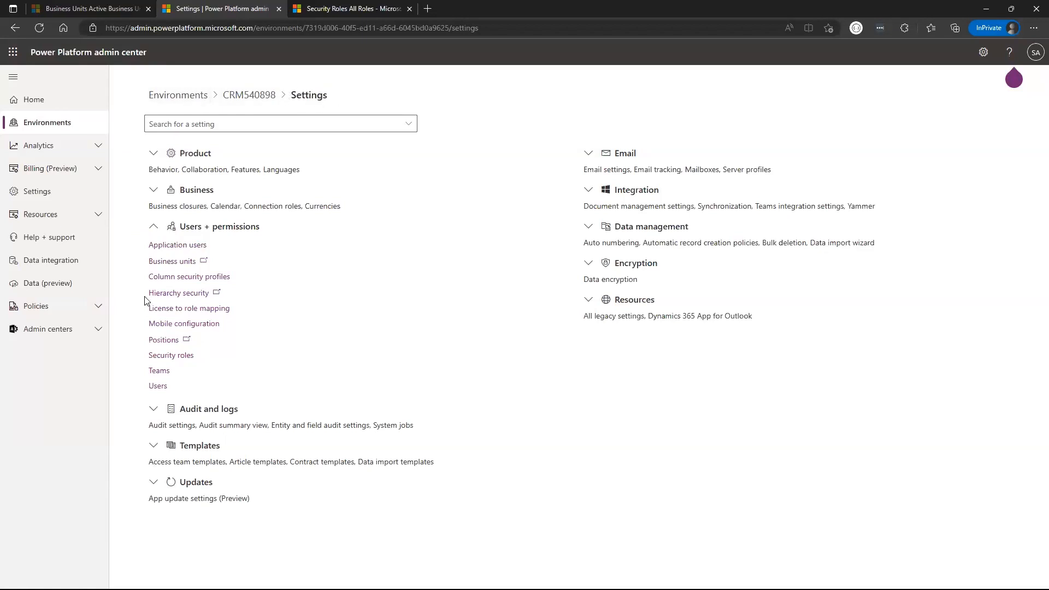
Step: Open the environment's user list and bring up security role management for the user in Business A
click(157, 385)
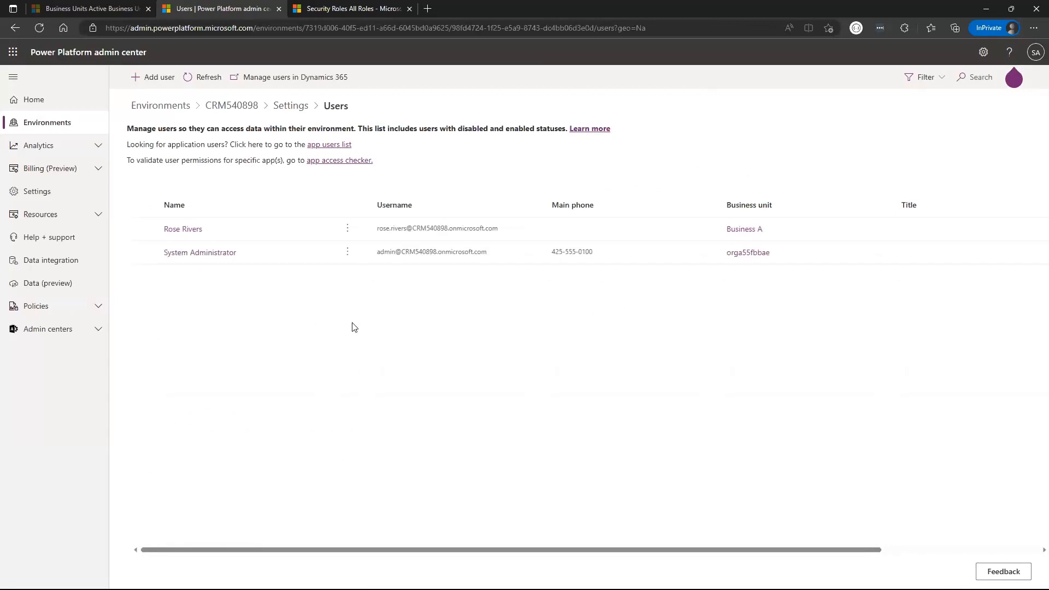
click(347, 228)
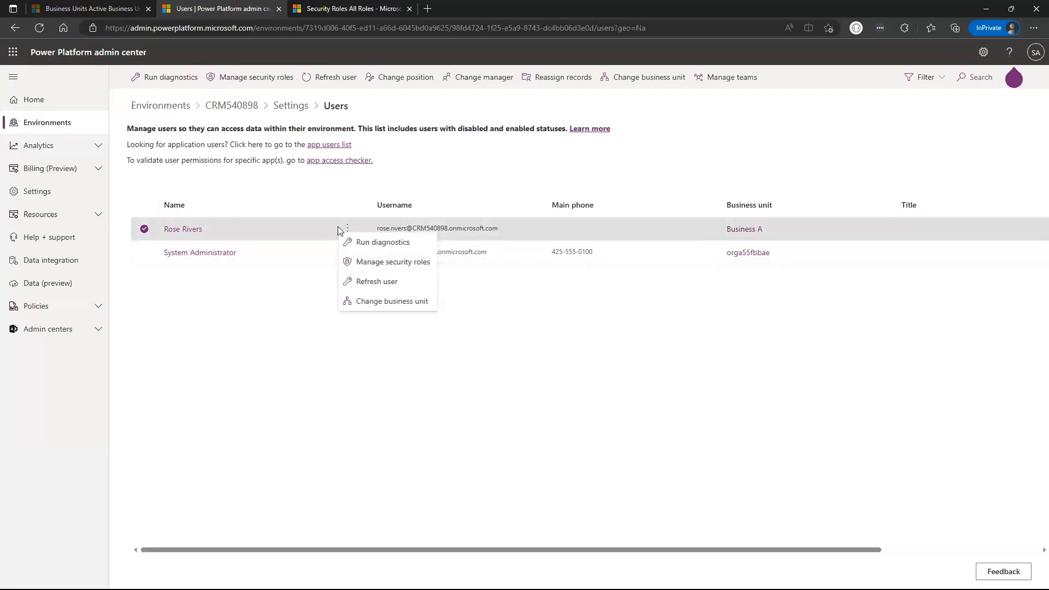
click(393, 451)
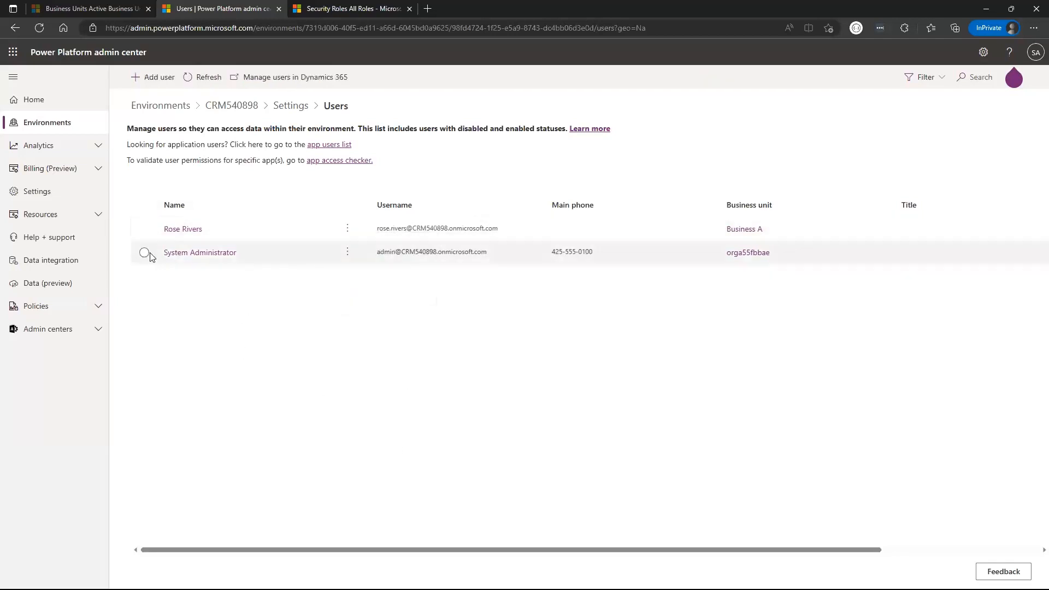
click(144, 229)
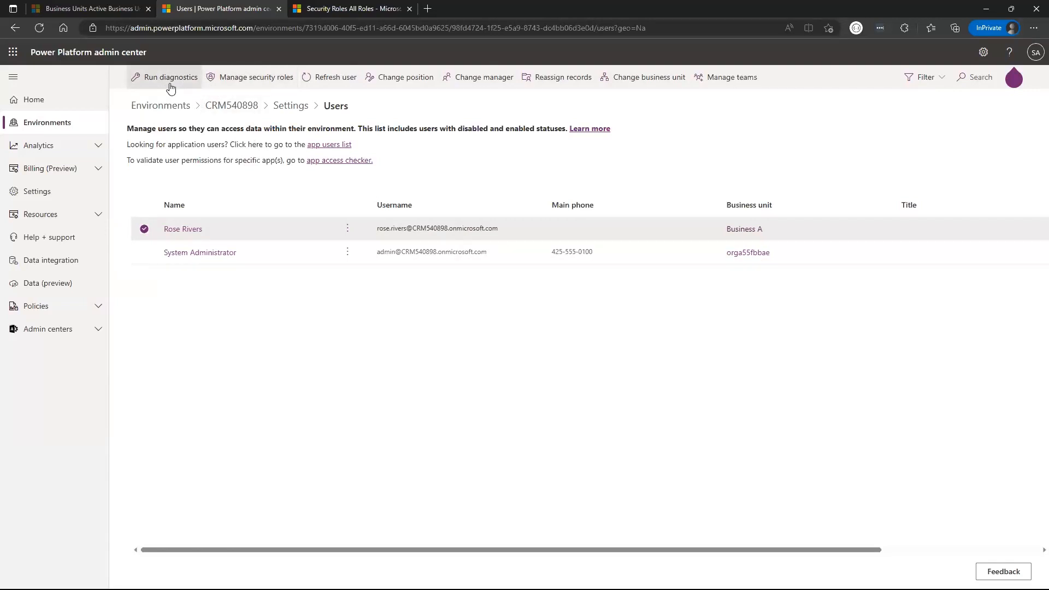
click(268, 77)
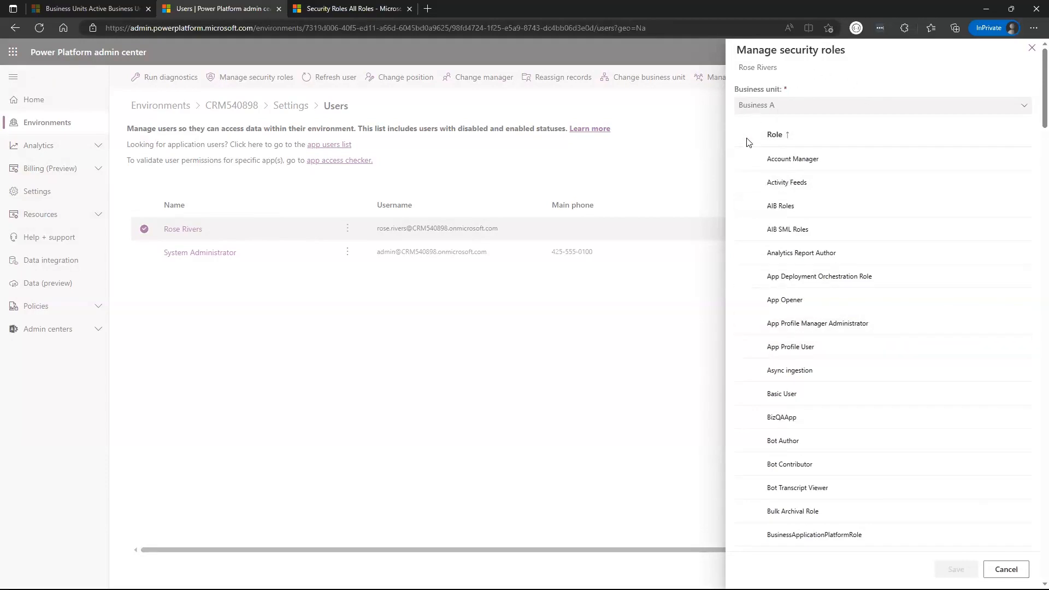
Step: Select the Salesperson role for the Business A user
scroll(759, 273, down, 15)
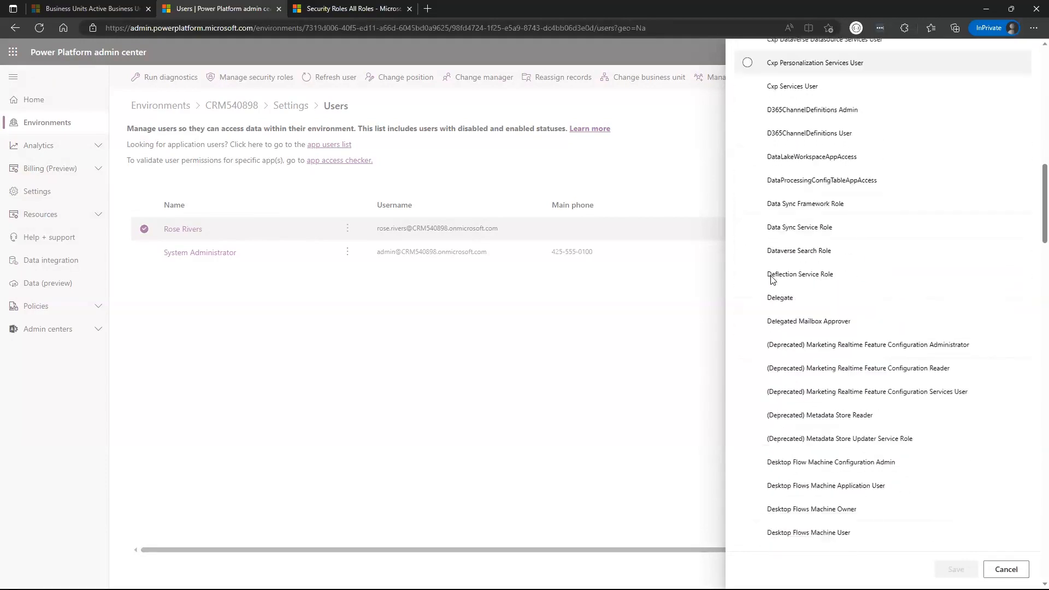
scroll(772, 280, down, 1)
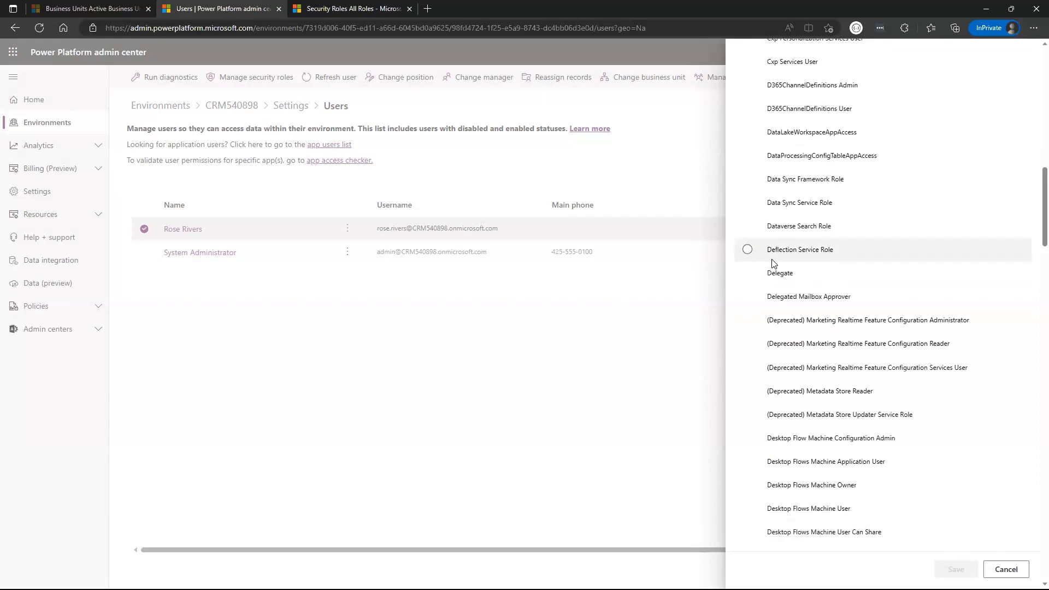
scroll(756, 355, down, 15)
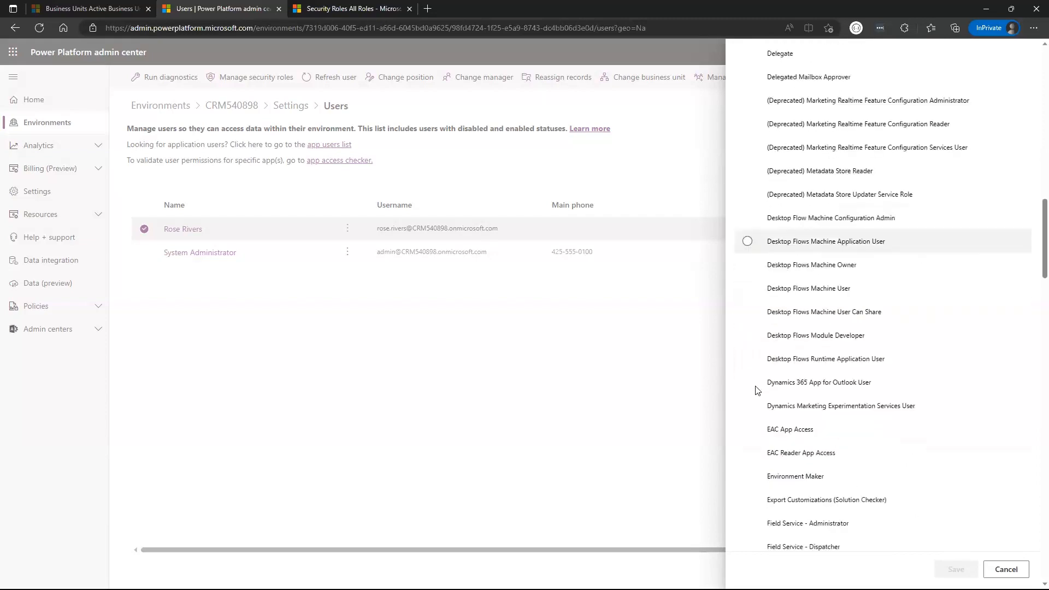
scroll(753, 383, down, 10)
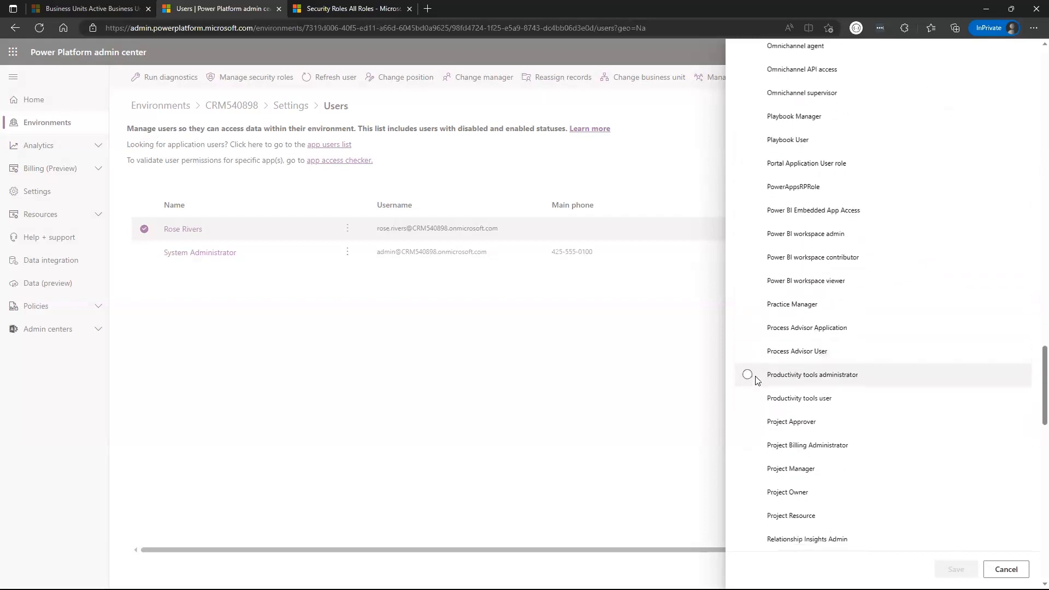
click(753, 408)
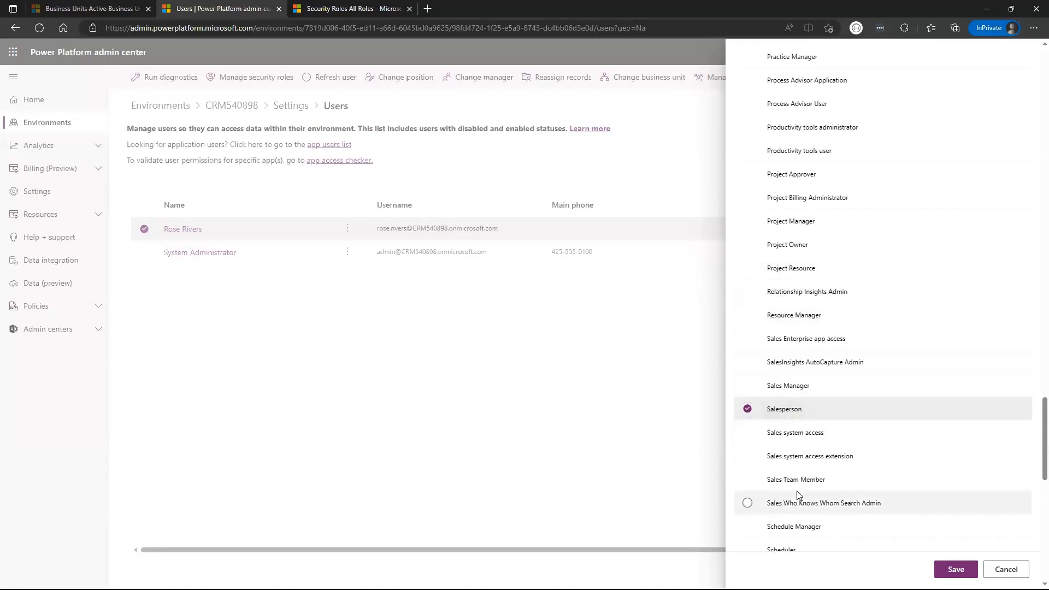
Step: Add Customer Service Representative to the user's selected roles, leaving Customer service app access unselected
scroll(850, 484, down, 5)
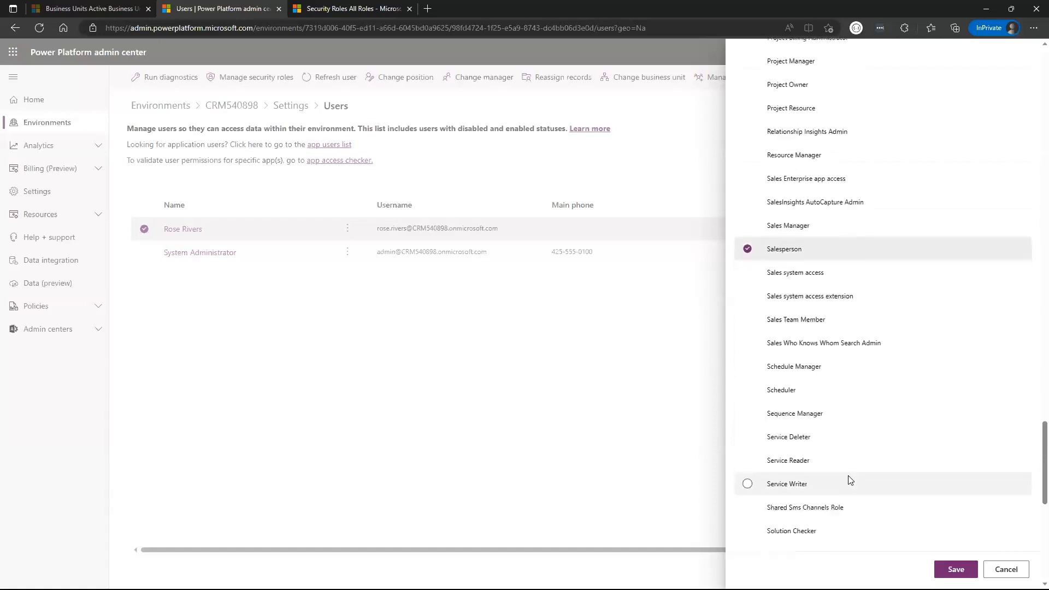
scroll(849, 481, up, 8)
scroll(847, 481, up, 20)
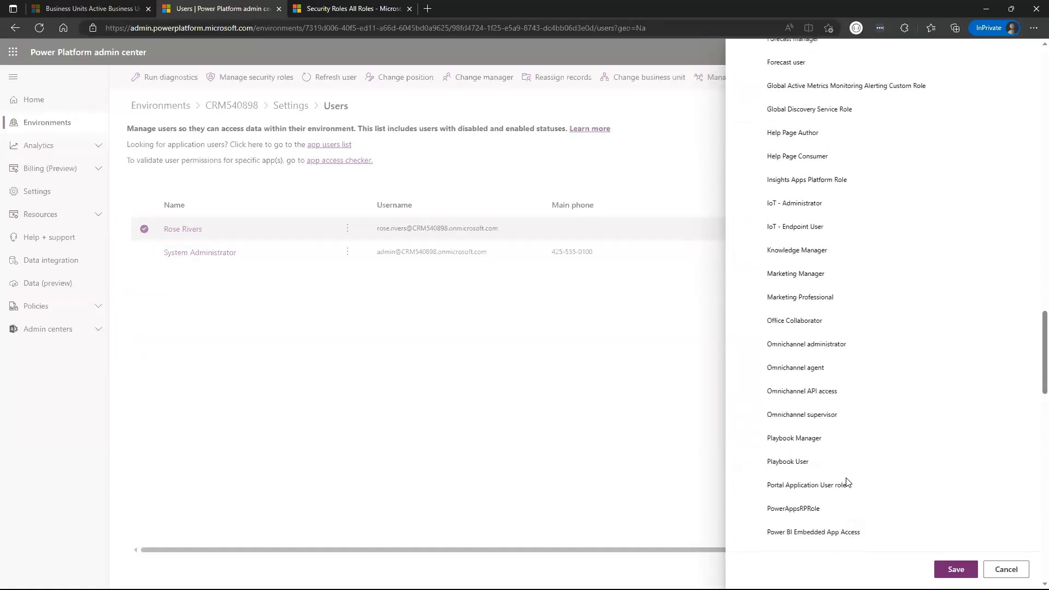
scroll(847, 482, up, 15)
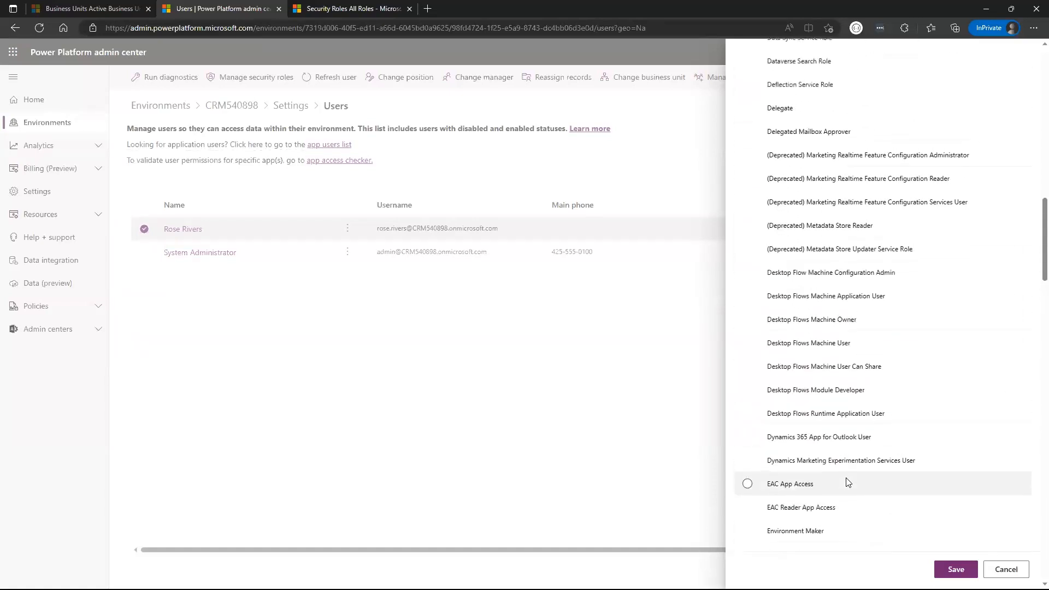
scroll(847, 482, up, 2)
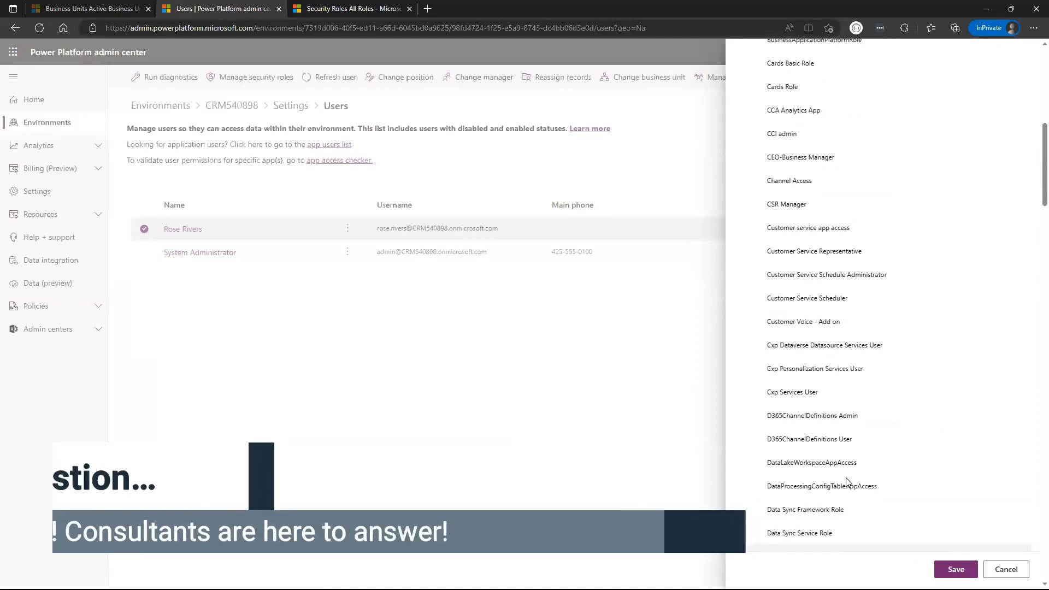
click(747, 228)
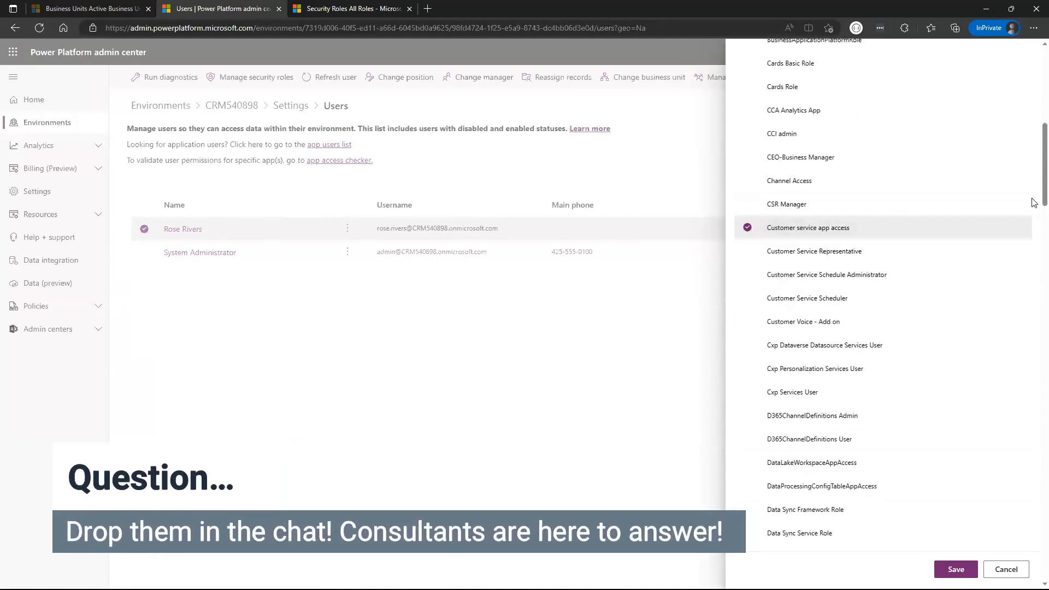
click(748, 251)
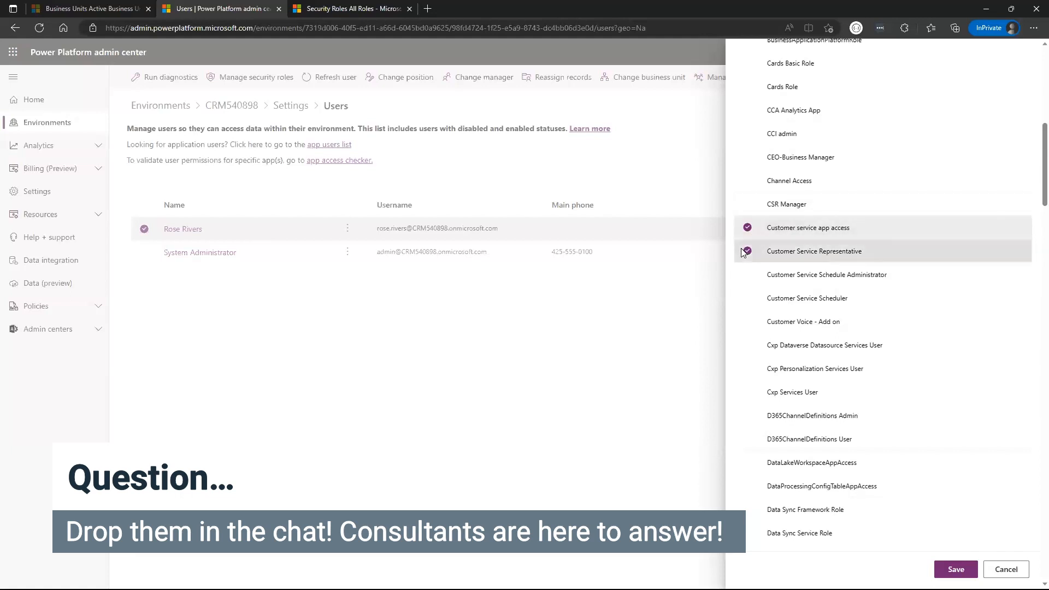
click(746, 232)
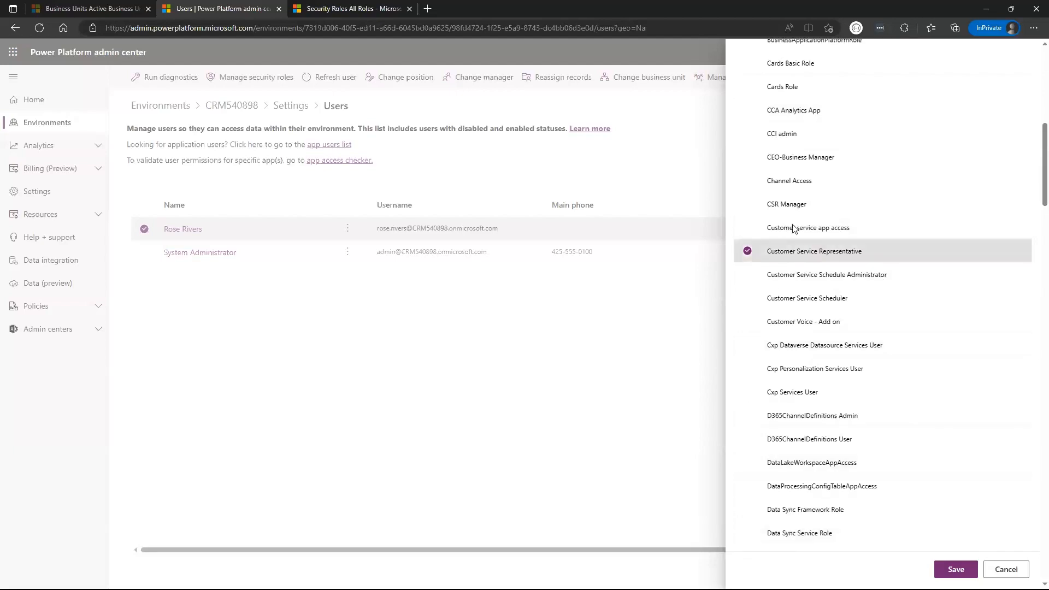
Step: Check that Salesperson is still among the user's selected roles and save the security role assignment
scroll(902, 407, down, 20)
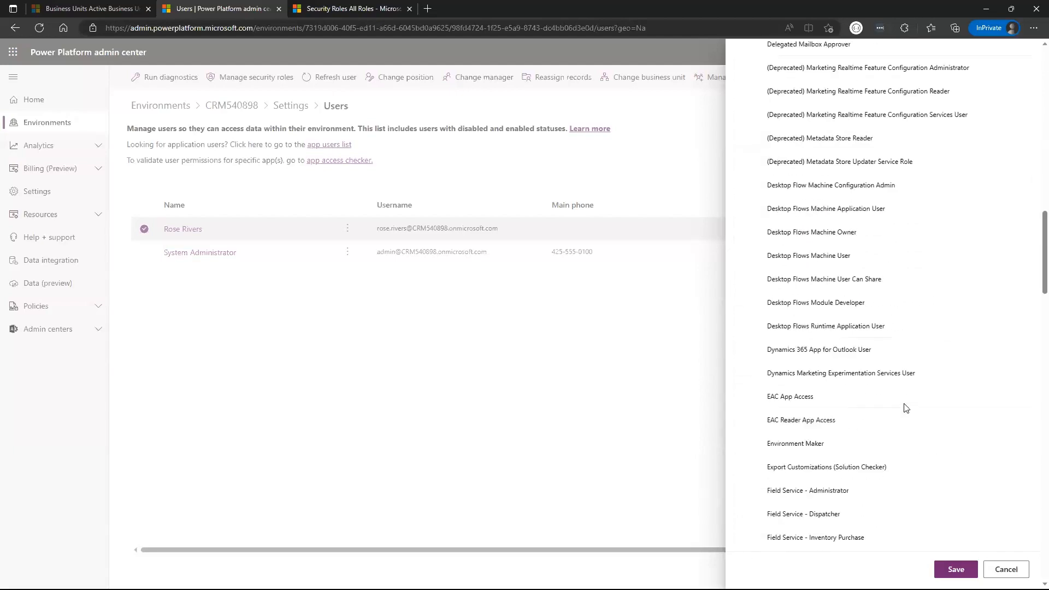
scroll(905, 407, down, 5)
click(905, 408)
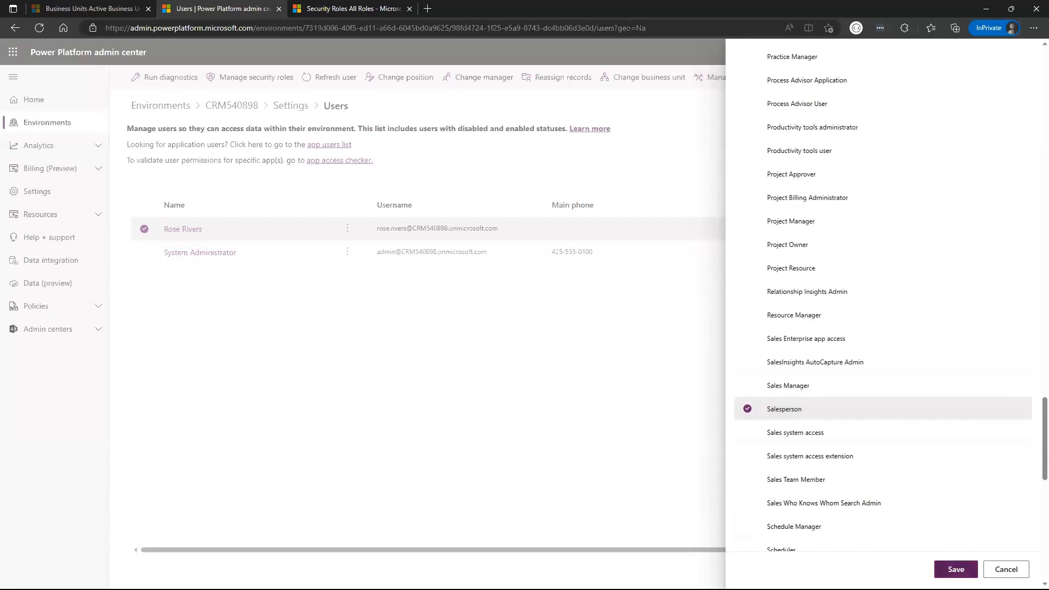
click(956, 569)
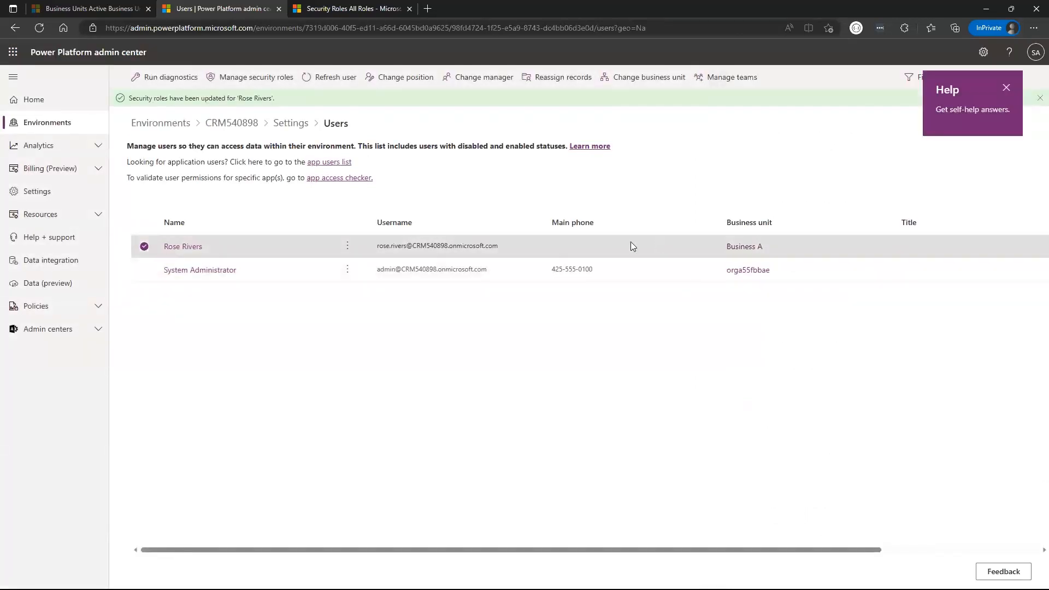
Step: Reopen security role management for the Business A user and review the assigned roles
click(347, 250)
click(364, 281)
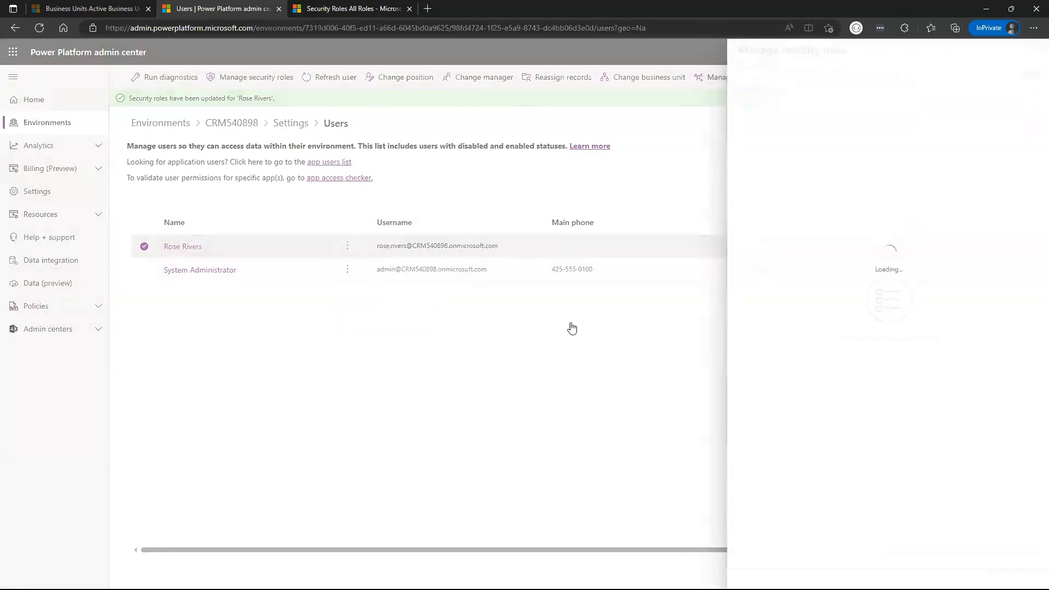
scroll(943, 340, down, 20)
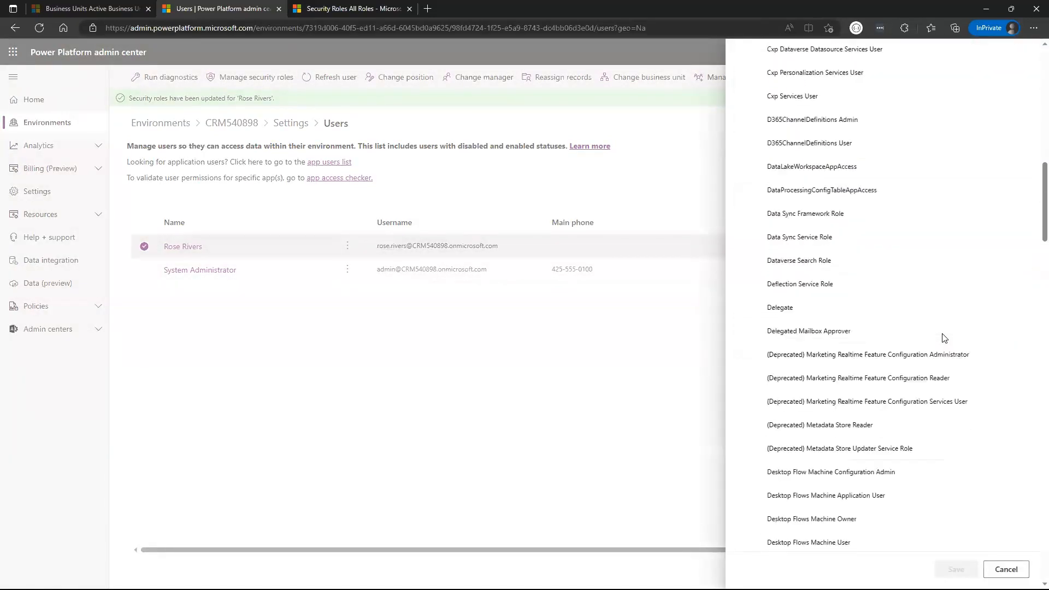
scroll(943, 336, down, 20)
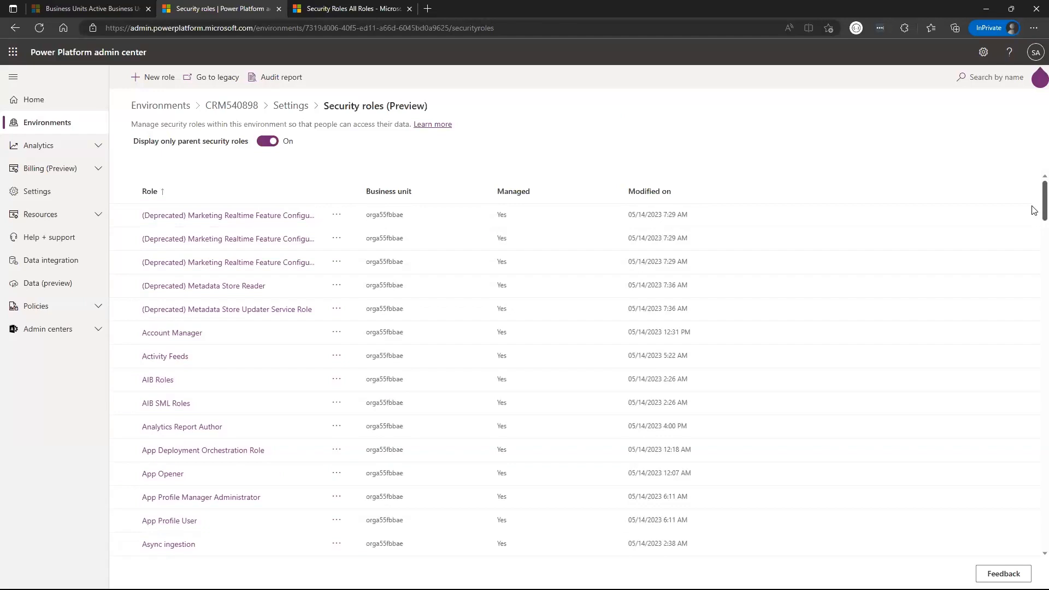
Step: Select the Basic User role in the environment's security roles list, then clear the selection
scroll(412, 504, down, 2)
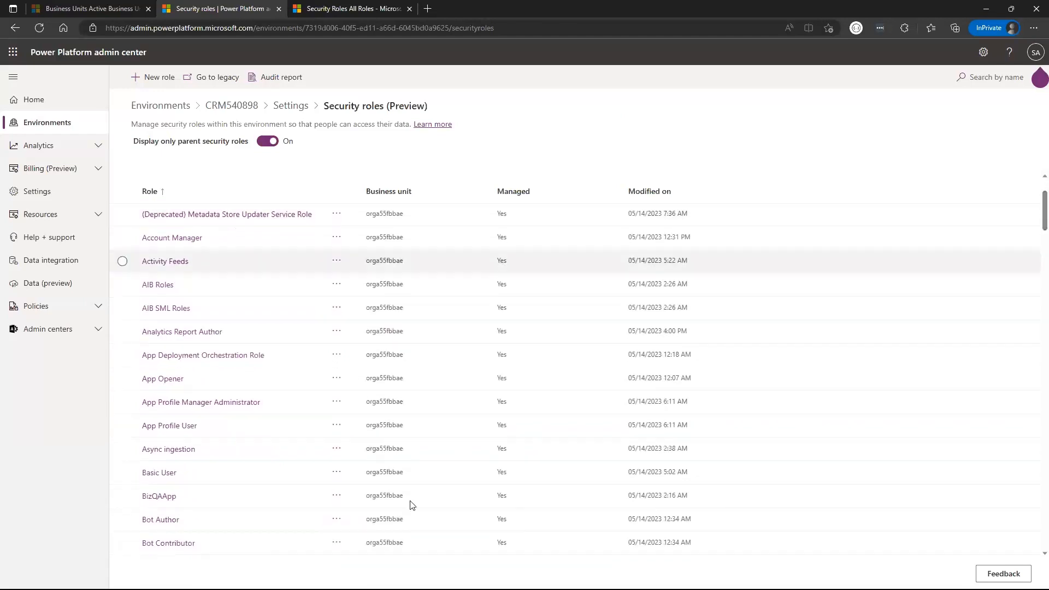
click(123, 474)
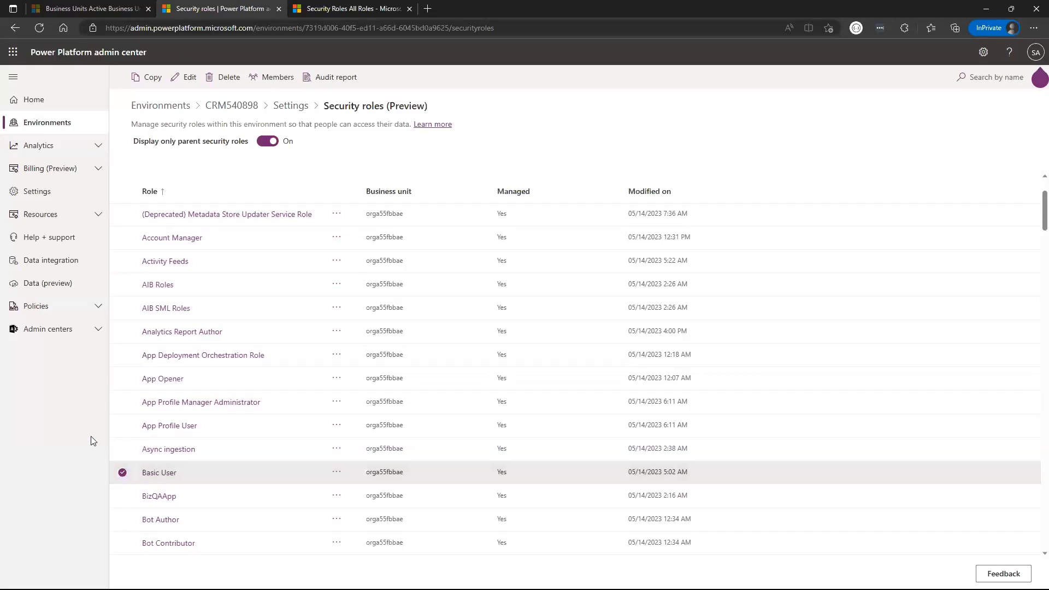
click(123, 473)
Step: Find and select the Salesperson role in the security roles list and inspect its available commands
scroll(183, 501, down, 1)
scroll(183, 501, down, 20)
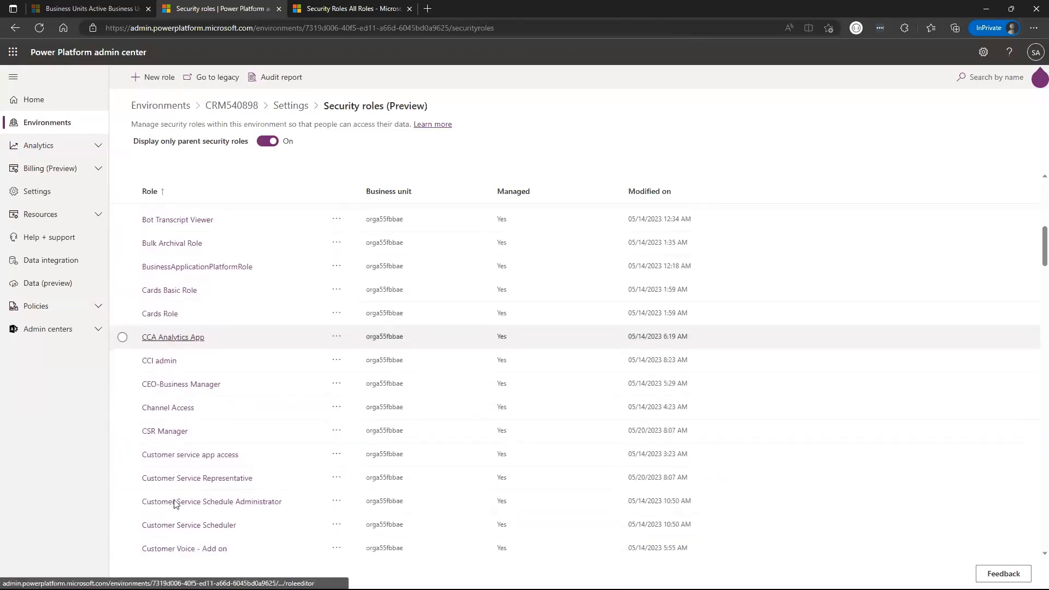
scroll(175, 507, down, 10)
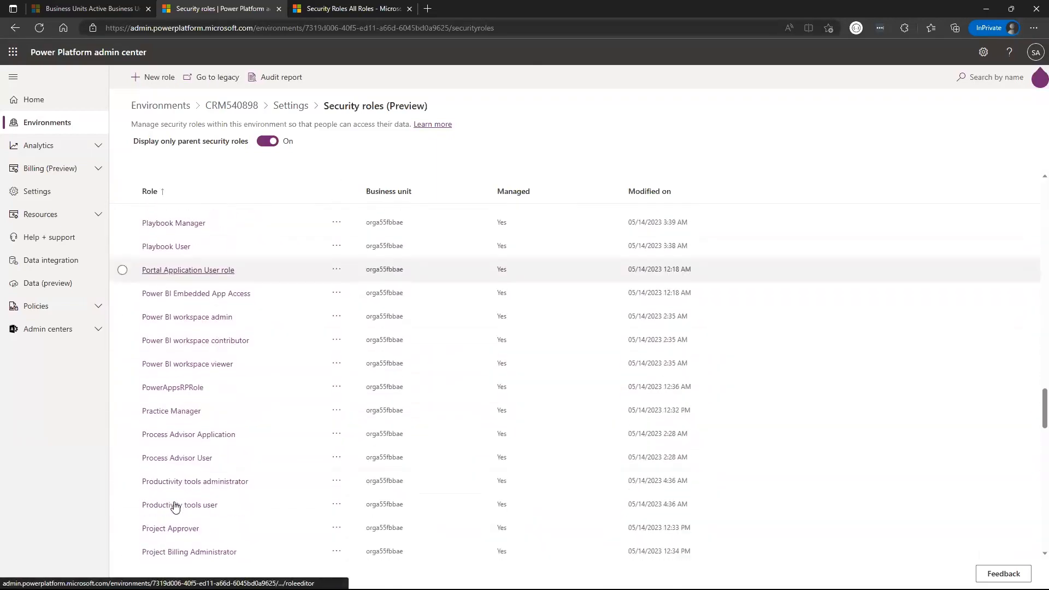
scroll(175, 507, down, 6)
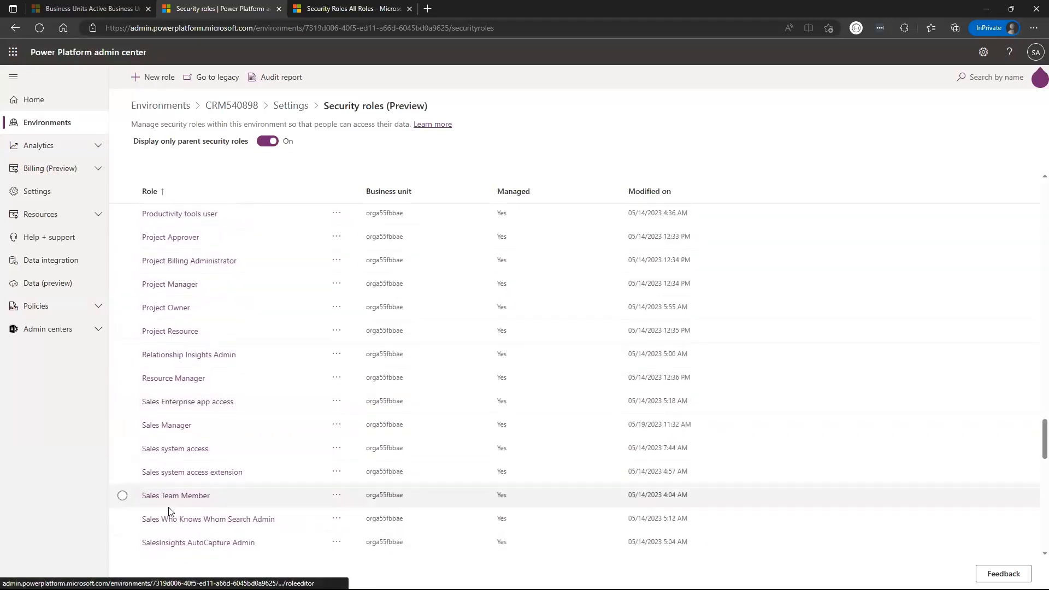
scroll(172, 509, down, 3)
scroll(158, 524, down, 2)
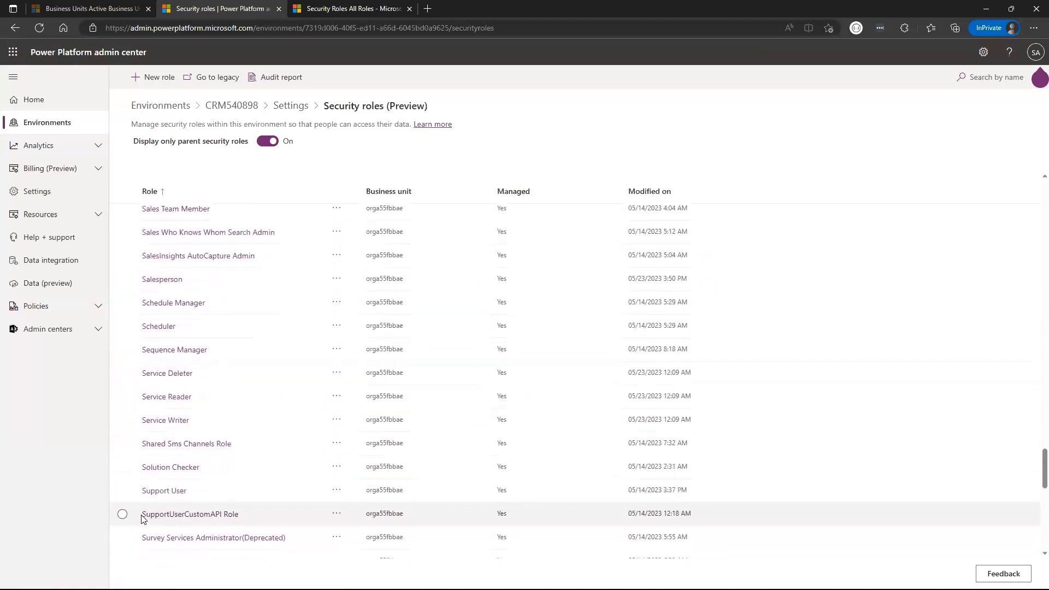
scroll(143, 517, down, 2)
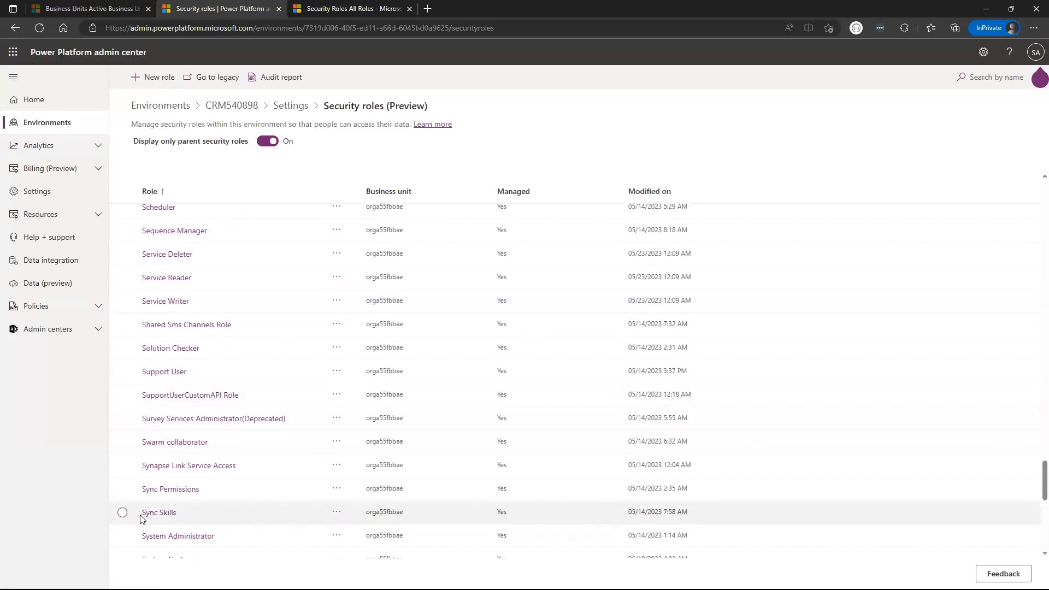
scroll(141, 518, down, 1)
scroll(140, 515, up, 4)
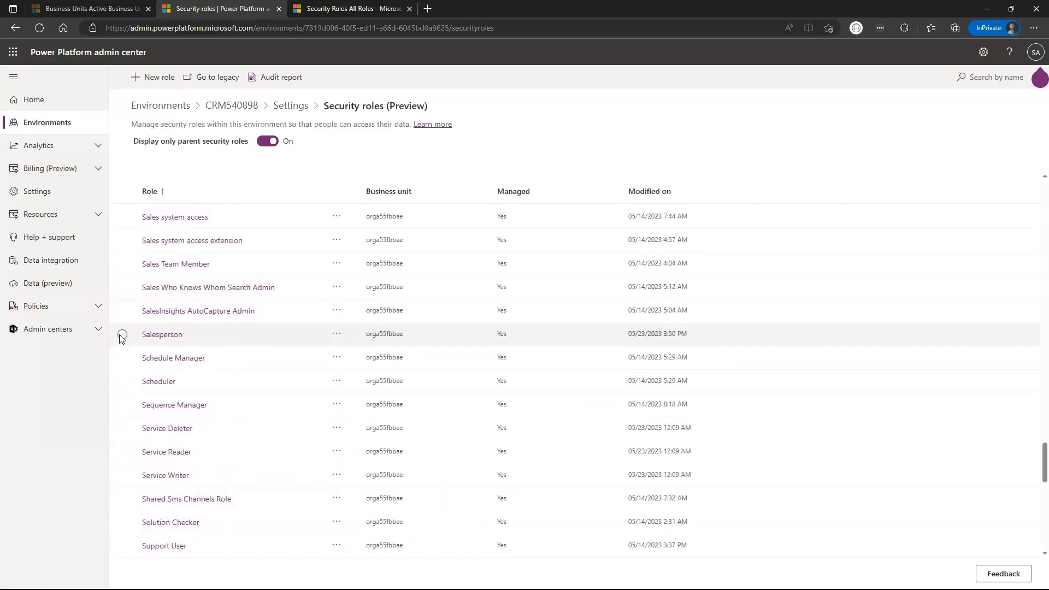
click(123, 335)
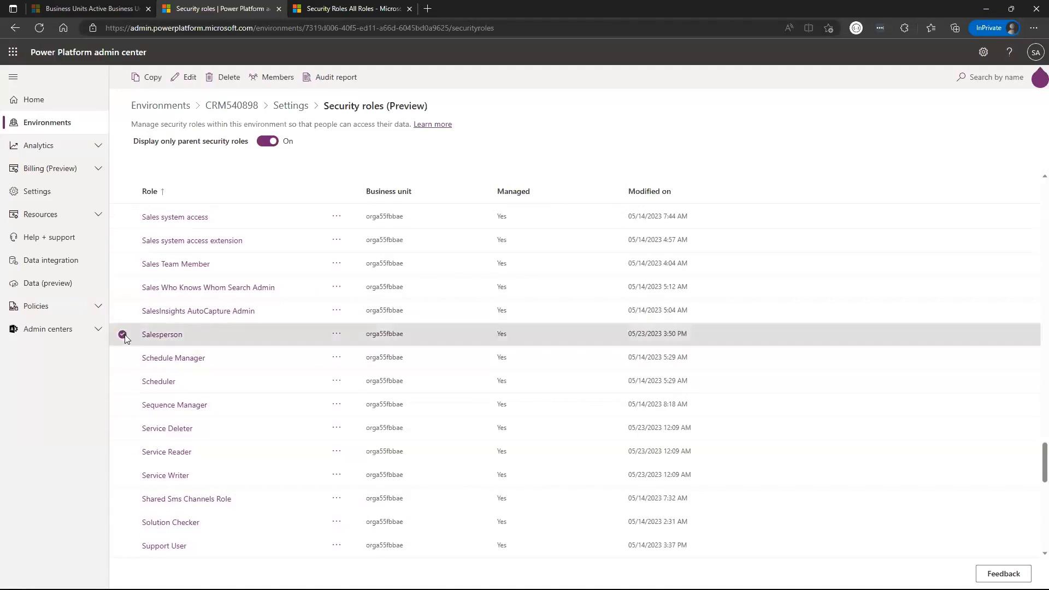
click(337, 335)
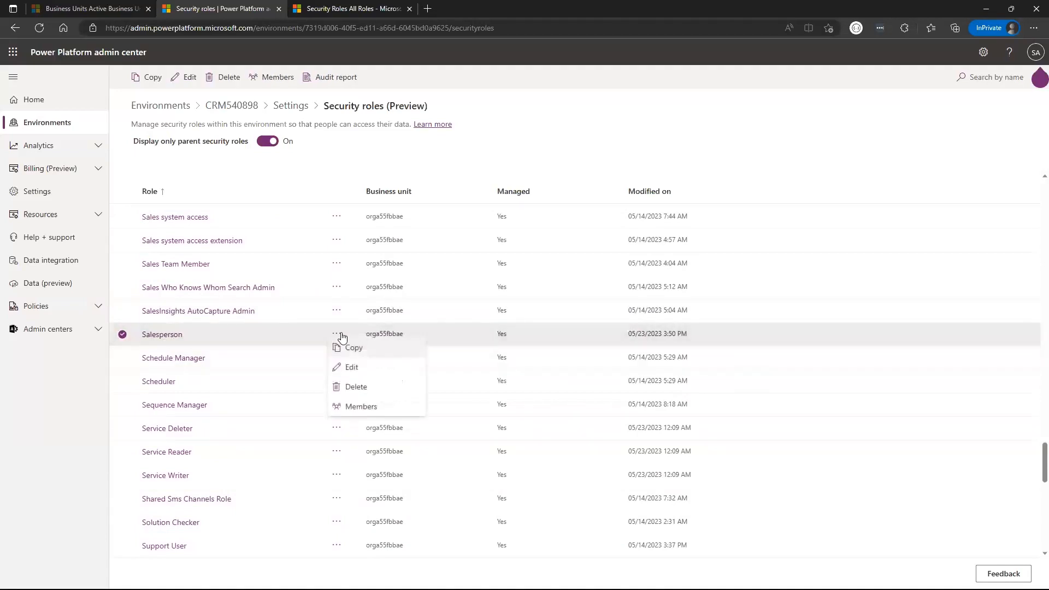
click(534, 137)
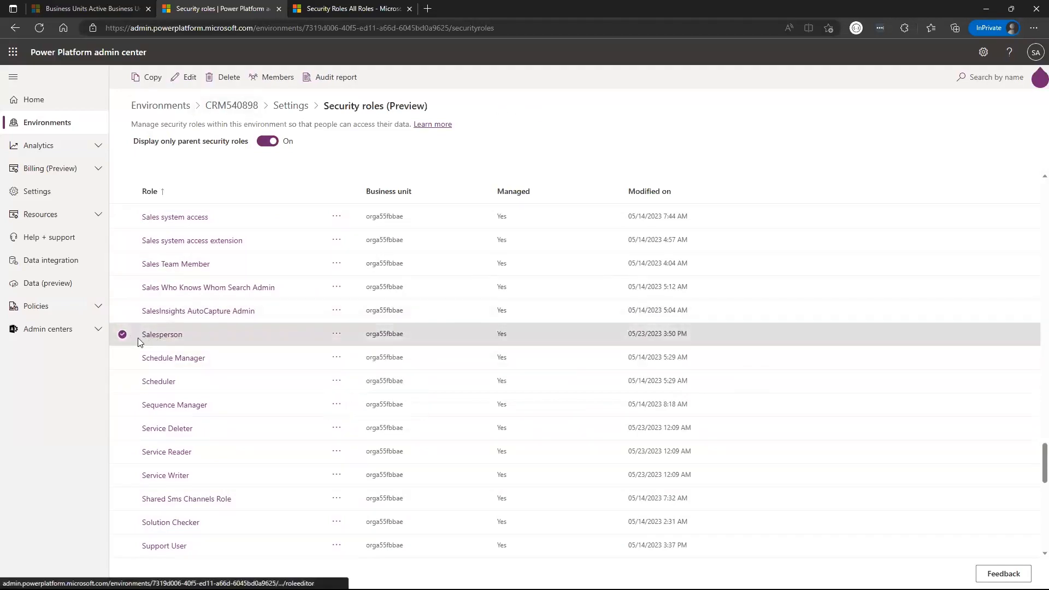
Step: Copy the selected Salesperson role under the name Business A Salesperson
click(148, 80)
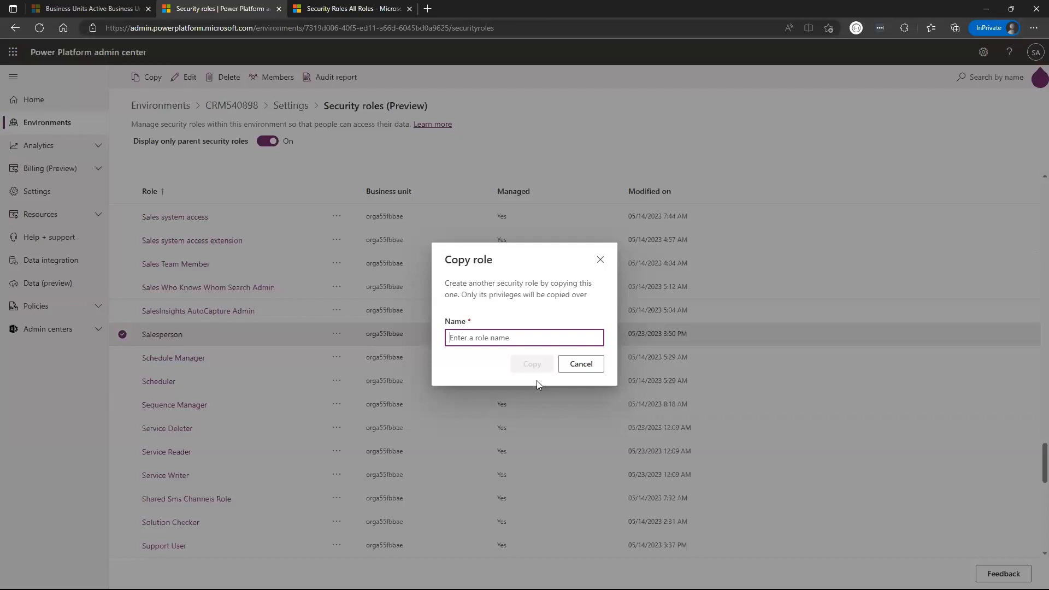
text(Bu)
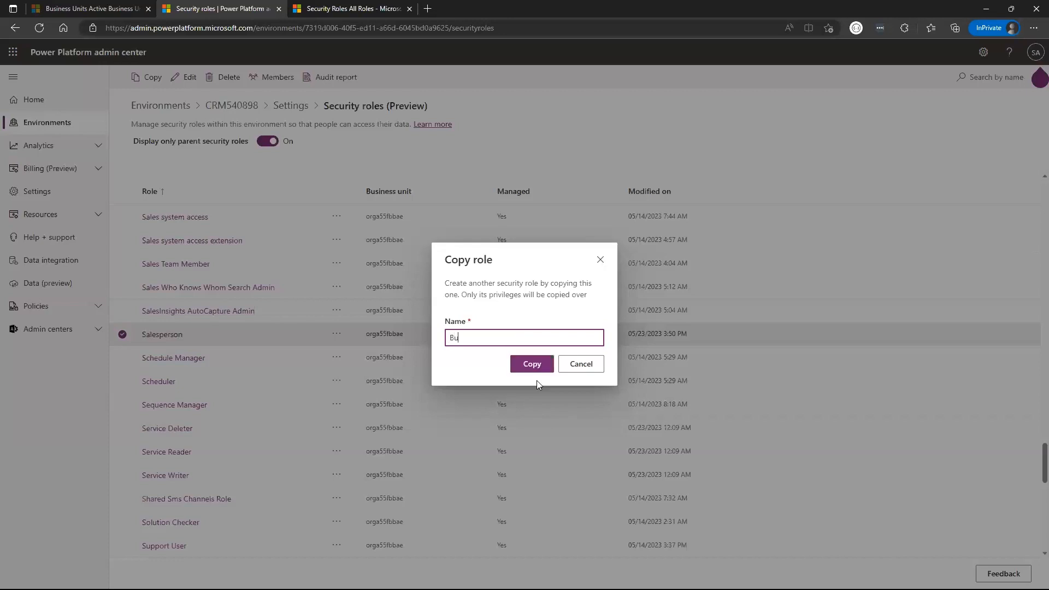
text(siness A Salesperson)
click(533, 365)
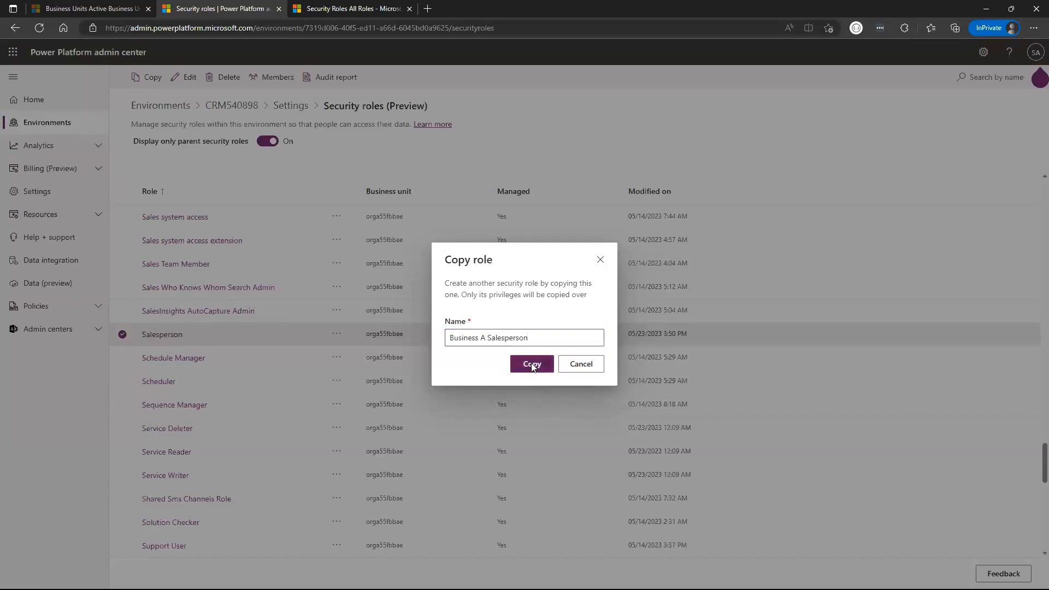